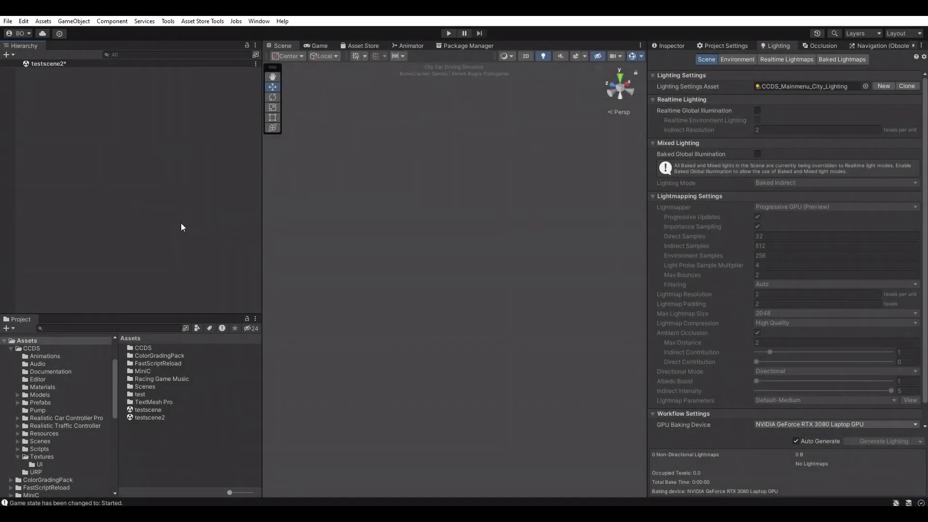
Step: Undo the deletion of the plane and directional light in testscene2
key("ctrl+z")
key("w")
right_click_drag(491, 214, 491, 214)
left_click(190, 161)
Step: Add the CCDS gameplay scene manager to the scene using the BoneCracker Games creation command
right_click(173, 127)
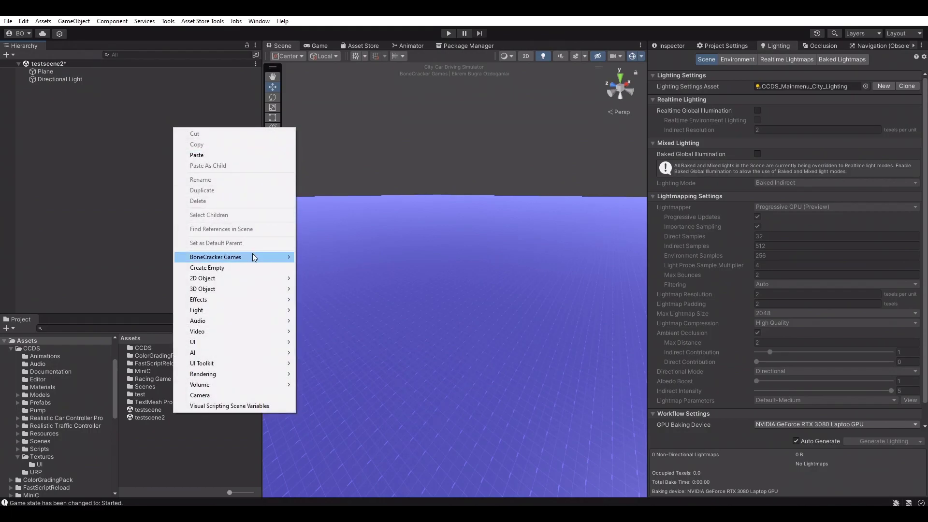
mouse_move(252, 256)
mouse_move(366, 257)
mouse_move(471, 278)
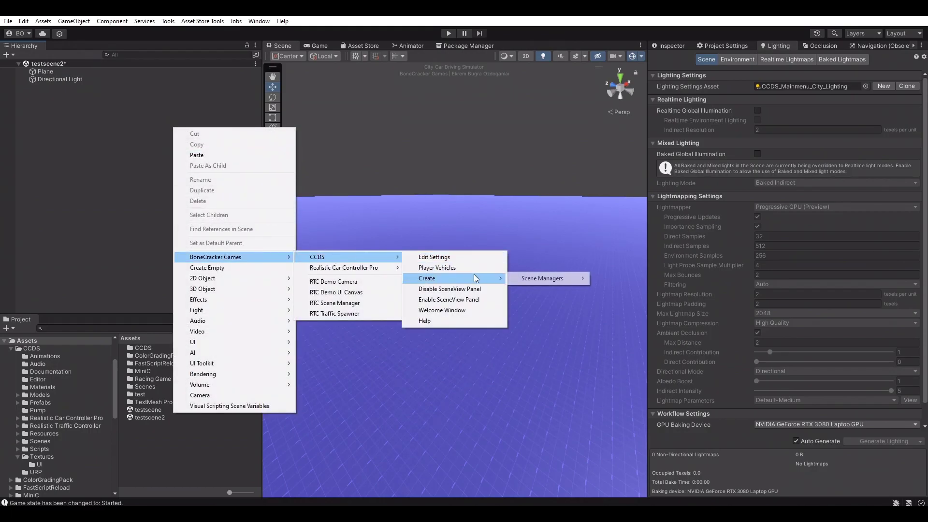
mouse_move(586, 278)
mouse_move(624, 279)
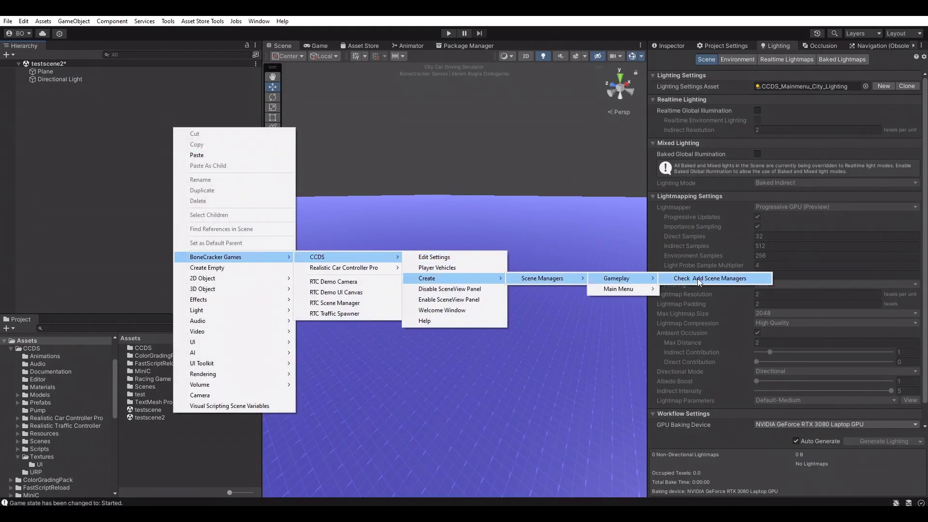
left_click(711, 278)
Step: Check and create all gameplay managers from CCDS_SceneManager, and preview the interface in the Game view
left_click(672, 46)
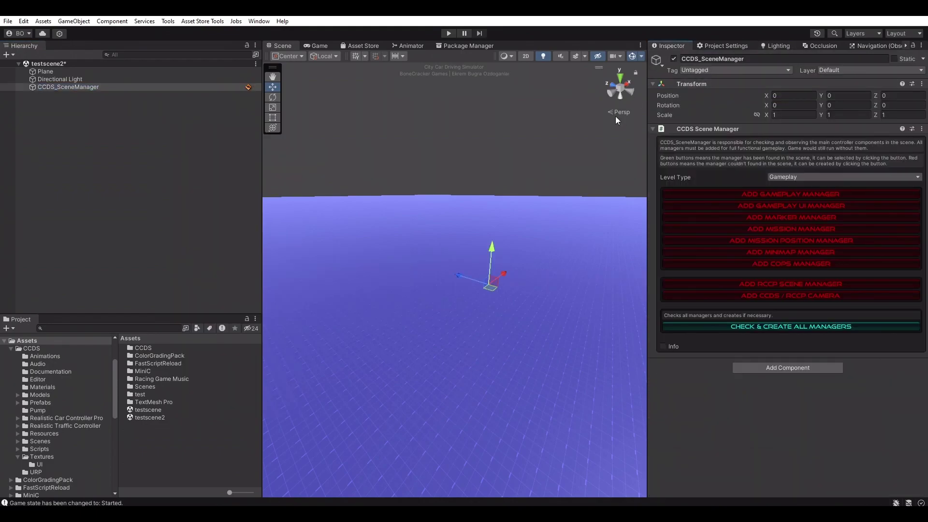
right_click_drag(615, 116, 495, 206)
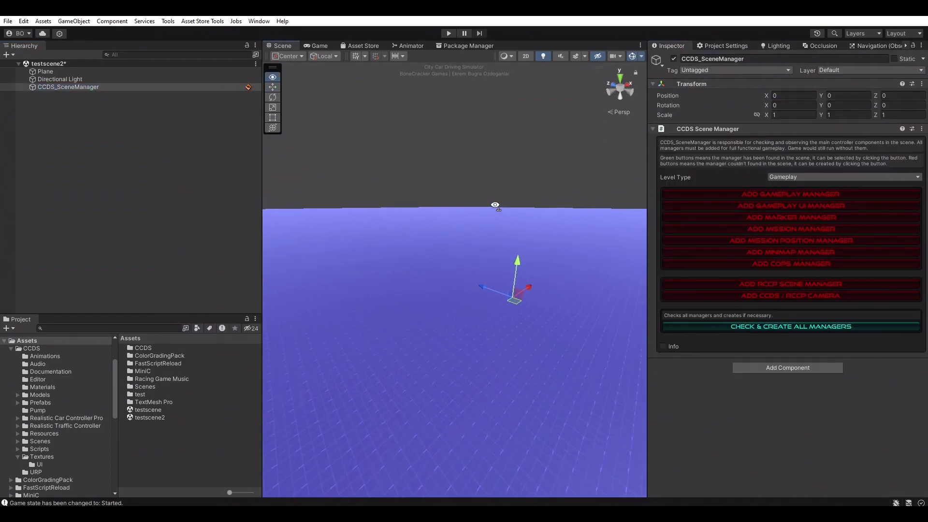
left_click(734, 327)
left_click(317, 45)
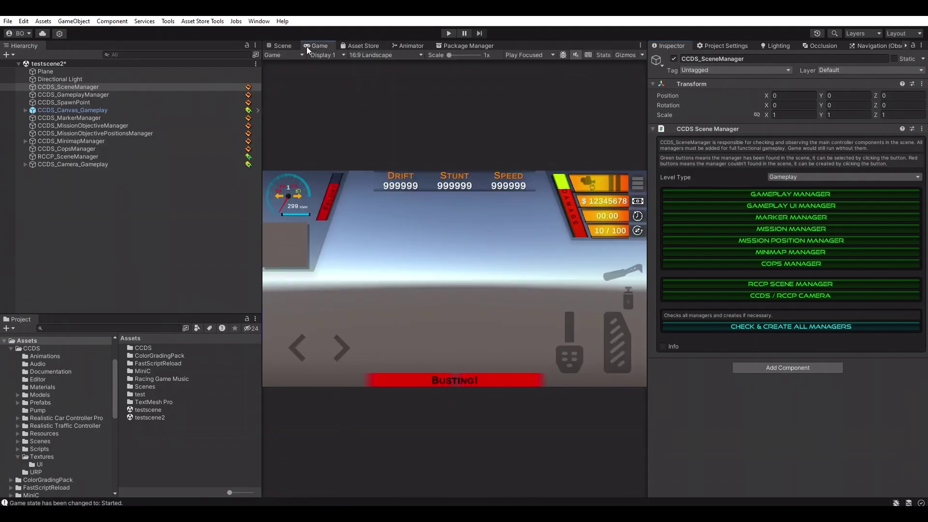
Step: Return to the Scene view and select the spawn point through its default-position warning
left_click(281, 47)
right_click_drag(555, 255, 497, 276)
left_click(474, 437)
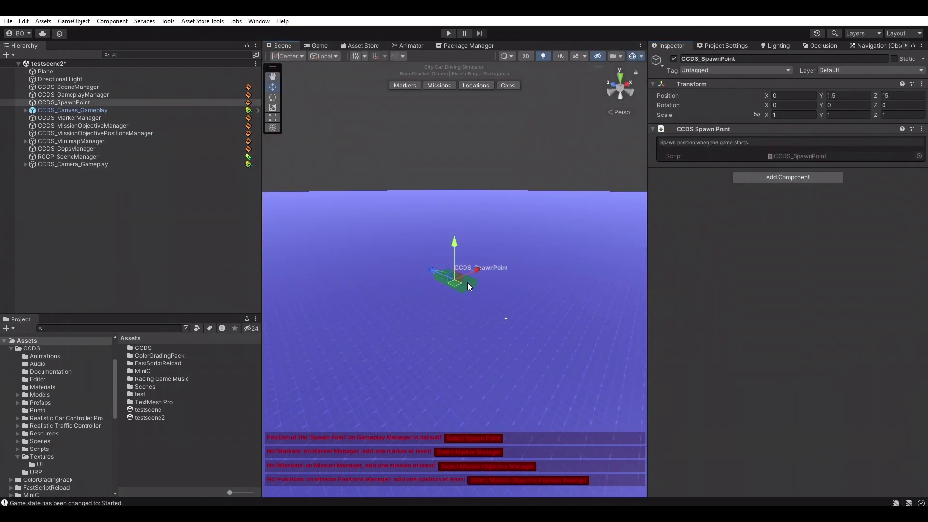
Step: Play-test the scene by driving the car, pausing and resuming, and exiting to the main menu, ending play mode
left_click(449, 31)
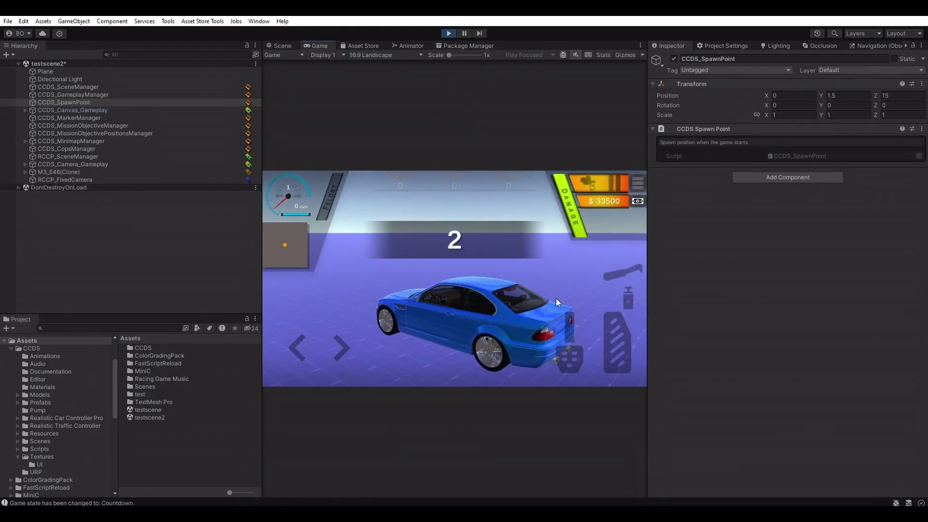
left_click(618, 336)
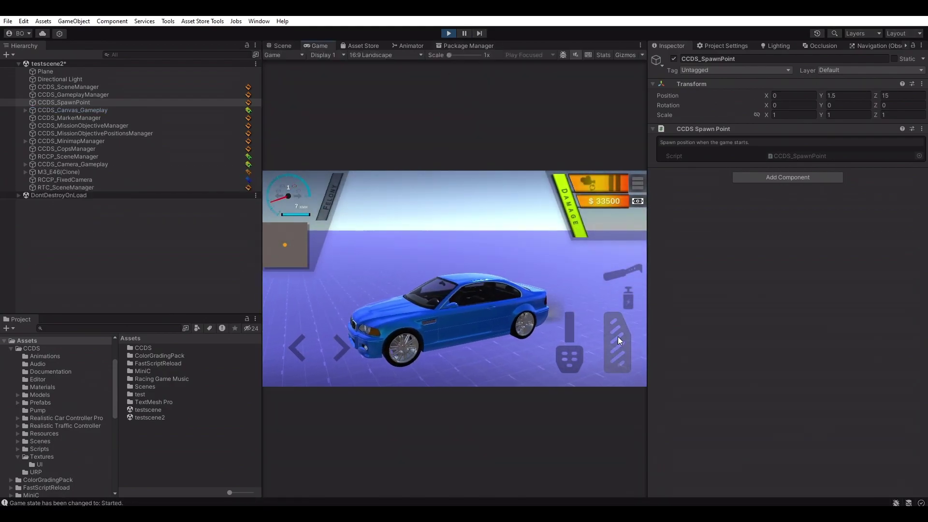
left_click(618, 182)
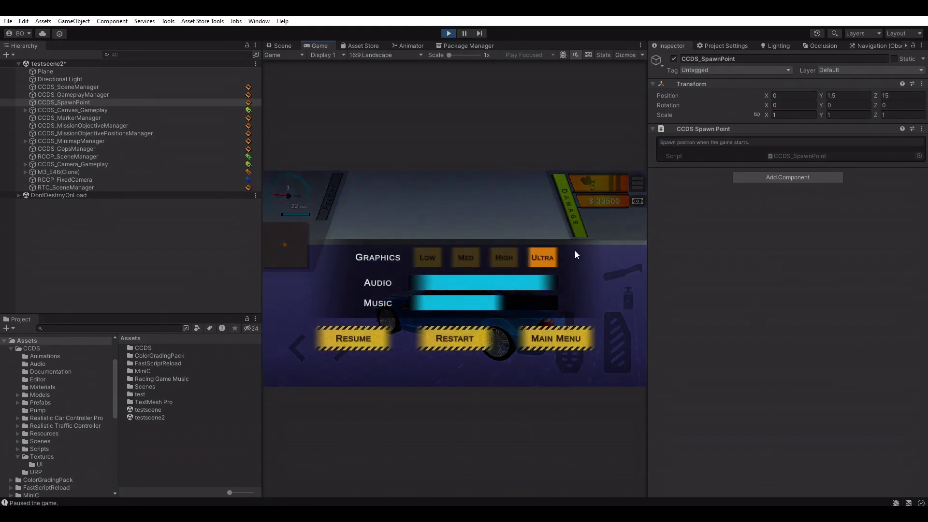
left_click(370, 334)
left_click(614, 181)
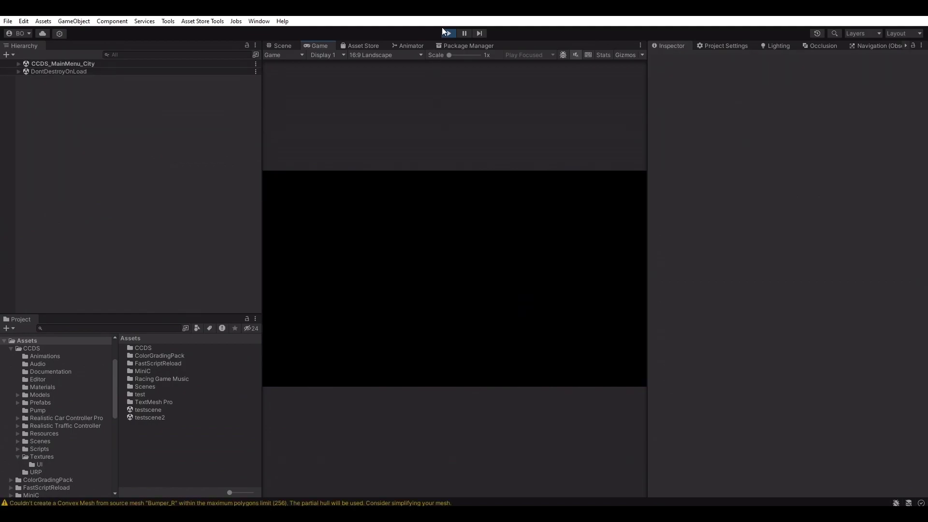
left_click(450, 33)
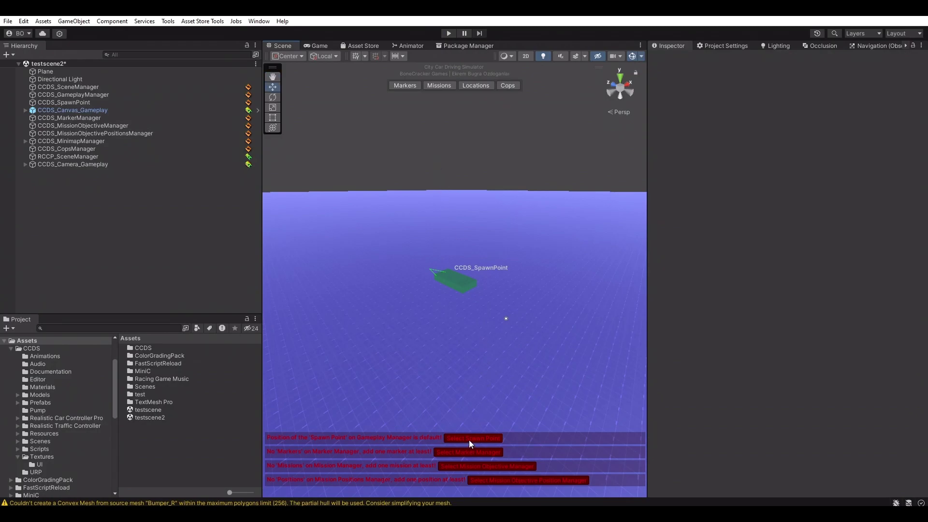
Step: Move the spawn point along the ground plane to about X 7.14, Z 24.58
left_click(470, 439)
left_click_drag(433, 278, 441, 244)
right_click_drag(436, 294, 417, 294)
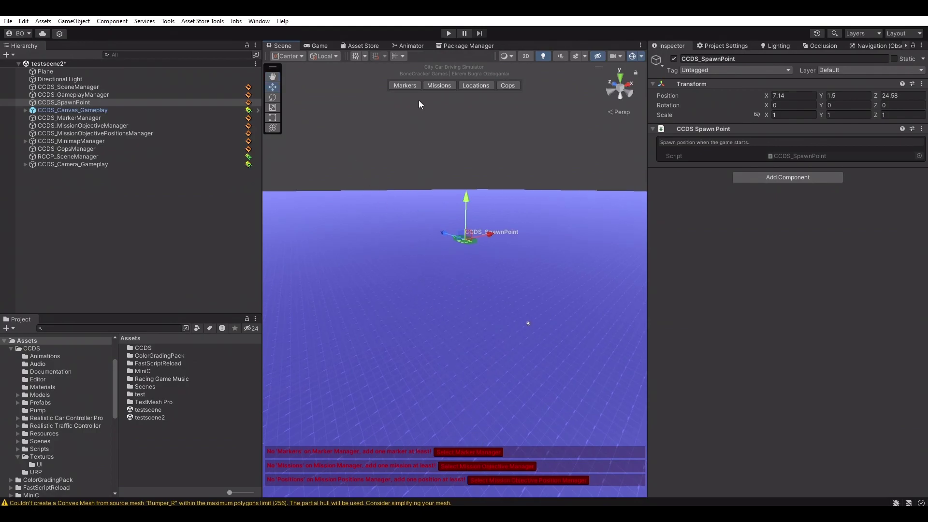
Step: Create a new marker named CCDS_NewMarker_Trailblazer from the Marker Manager
left_click(486, 455)
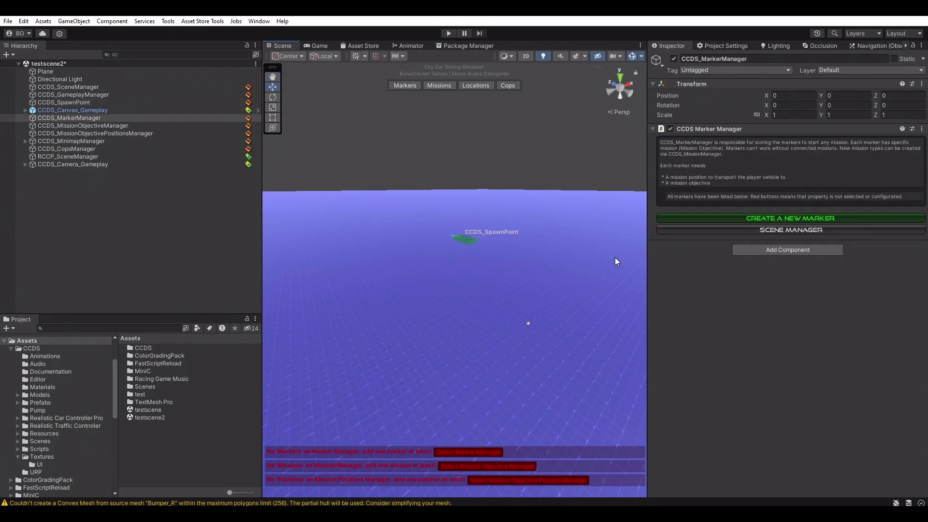
left_click(723, 218)
left_click(486, 220)
left_click(486, 219)
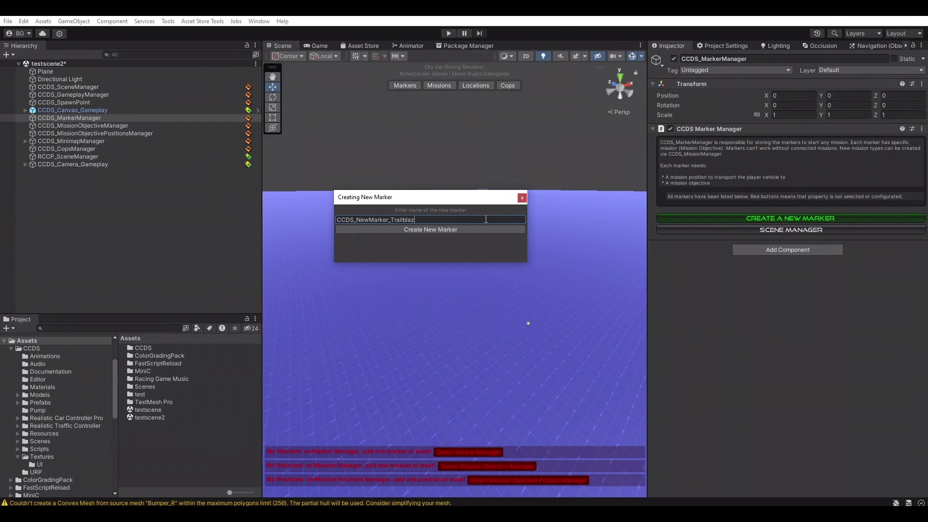
left_click(451, 230)
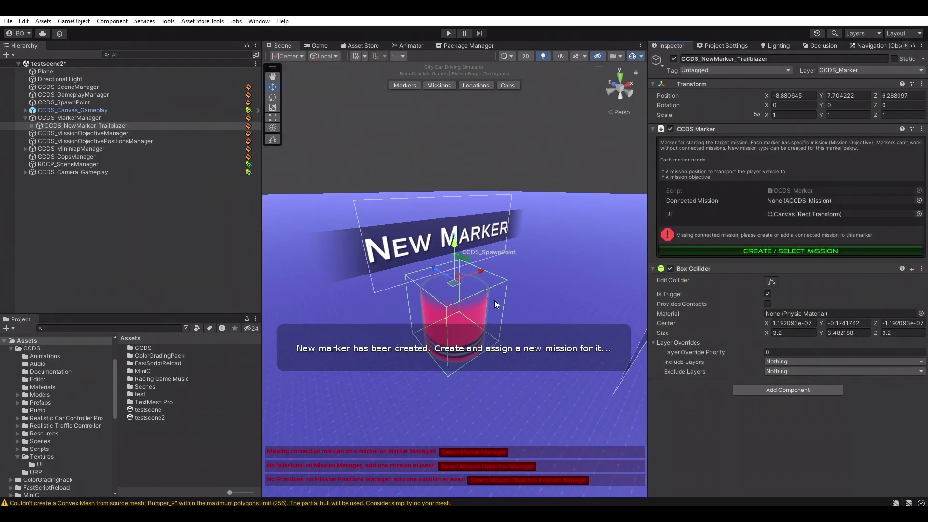
Step: Reset the Trailblazer marker's transform and move it to about Y 1.78, Z 8.23
right_click_drag(488, 306, 491, 330)
key("s")
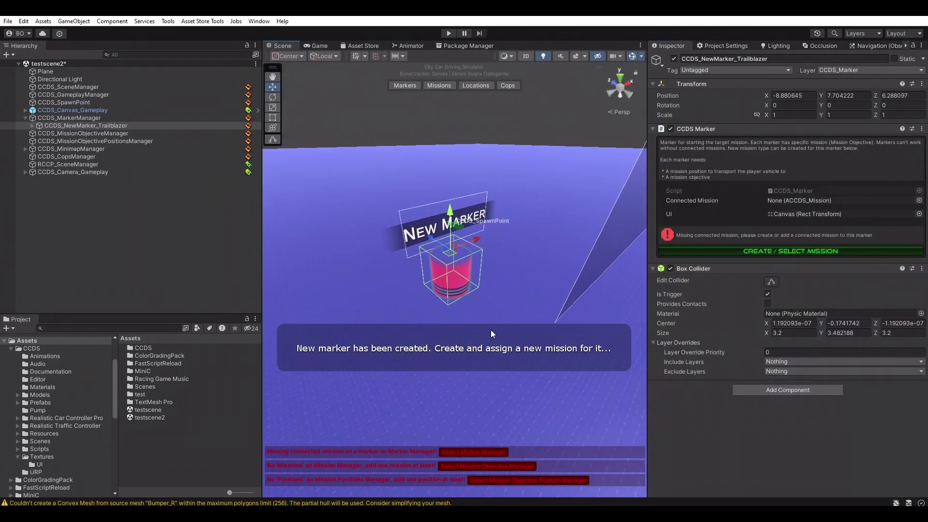
right_click(688, 83)
left_click(704, 91)
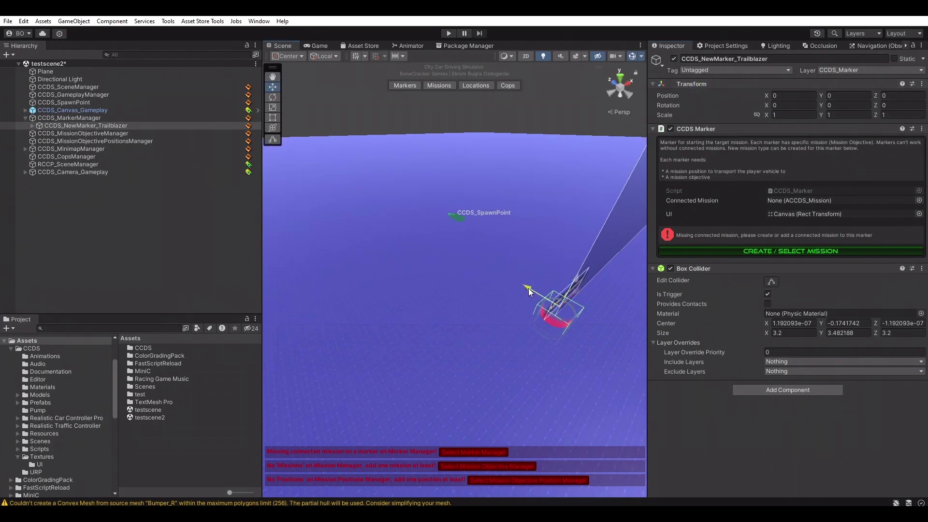
mouse_move(529, 291)
left_mouse_down()
mouse_move(474, 255)
mouse_move(503, 231)
mouse_move(501, 244)
left_mouse_up()
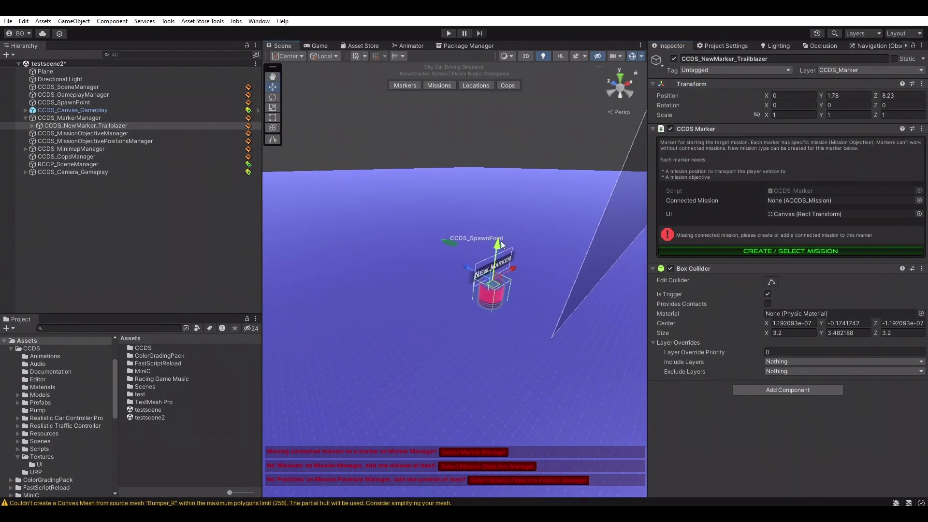
Step: Create a mission of type Trailblazer for the CCDS_NewMarker_Trailblazer marker
left_click(774, 250)
left_click(298, 105)
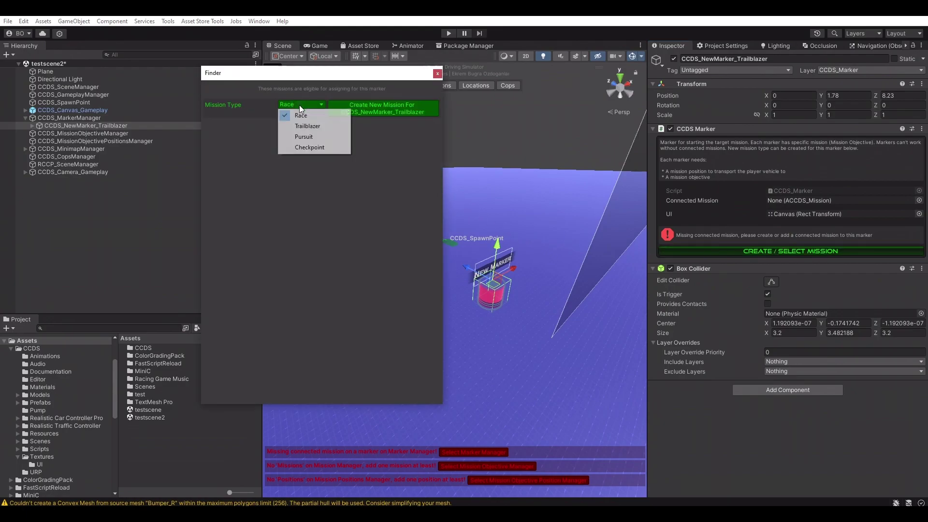
left_click(306, 125)
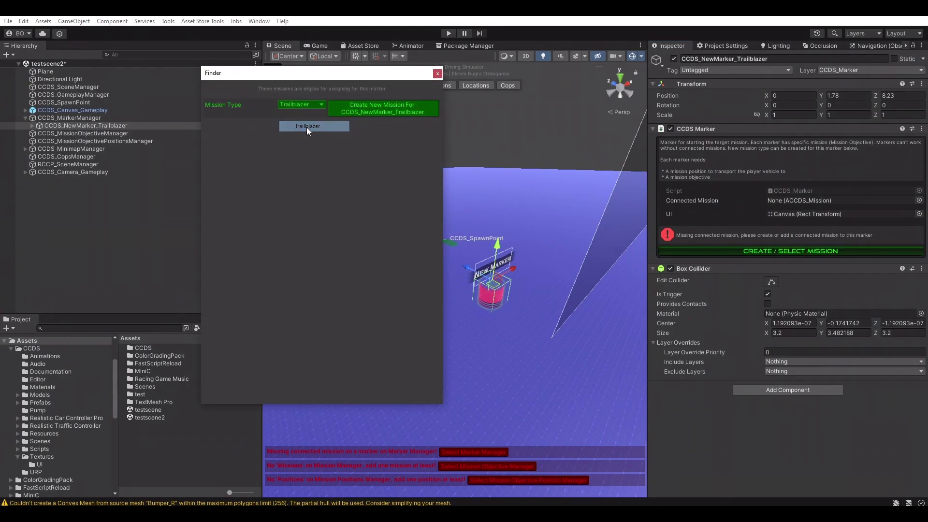
left_click(380, 107)
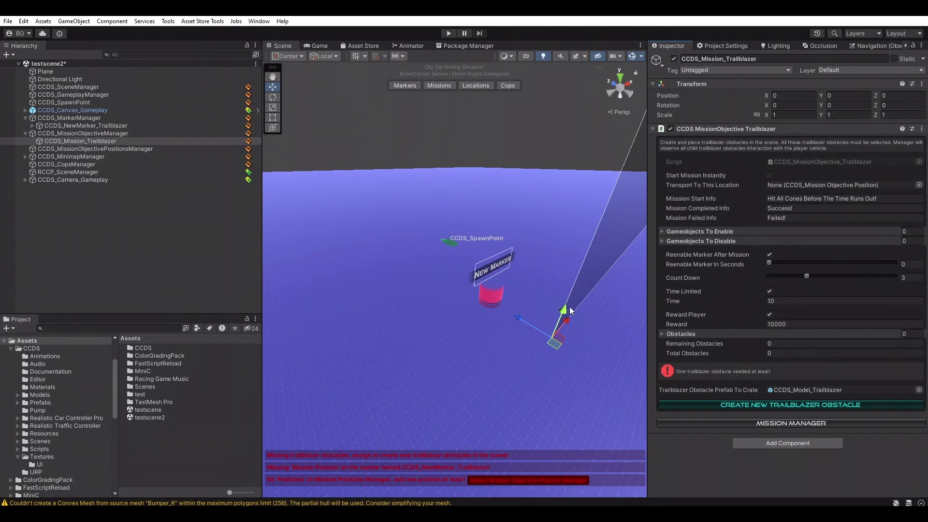
Step: Create a trailblazer obstacle, reset its transform, and place the cone on the ground ahead at about Z 43
left_click(742, 406)
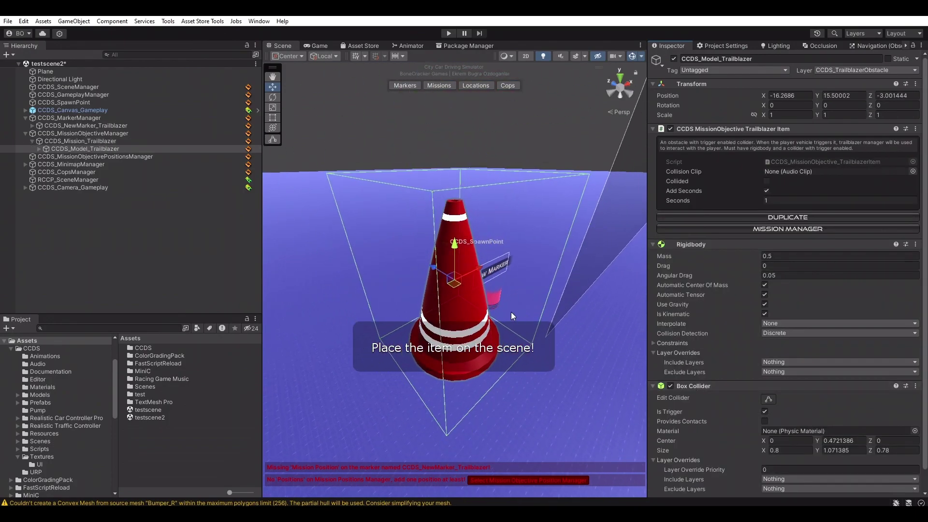
right_click(689, 85)
left_click(698, 91)
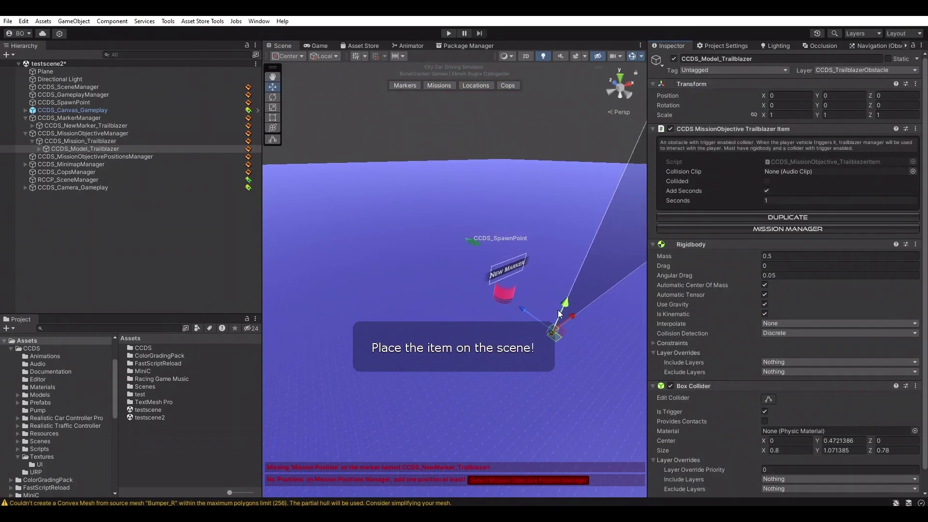
left_click(404, 232)
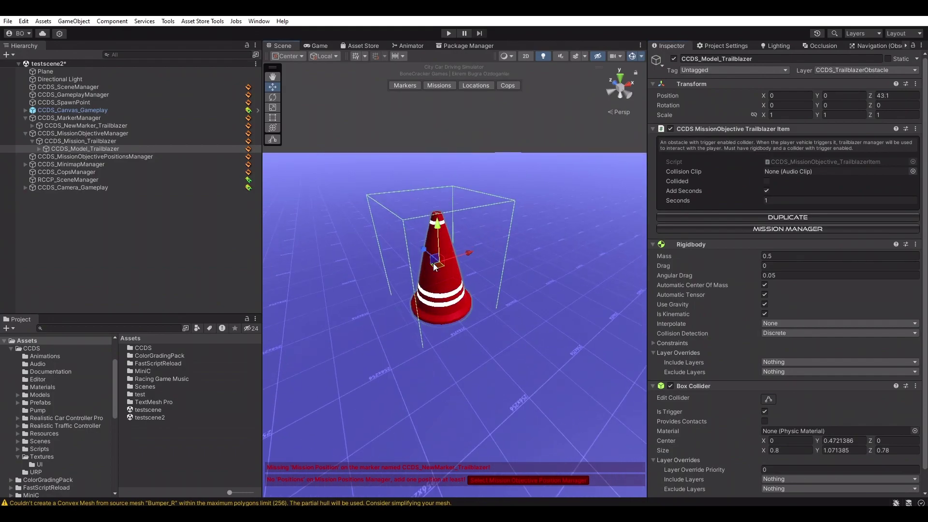
left_click_drag(452, 249, 457, 246)
key("s")
right_click_drag(457, 246, 455, 268)
Step: Duplicate the cone seven times and place the copies along a winding path leading away from the first one
key("ctrl+d")
left_click_drag(458, 274, 420, 198)
key("e")
right_click_drag(419, 195, 408, 241)
key("s")
key("ctrl+d")
left_click_drag(468, 285, 462, 174)
key("ctrl+d")
key("ctrl+d")
key("ctrl+d")
key("ctrl+d")
key("ctrl+d")
Step: Create a new spawn position for the Trailblazer marker and set its Y position to 1
left_click(404, 86)
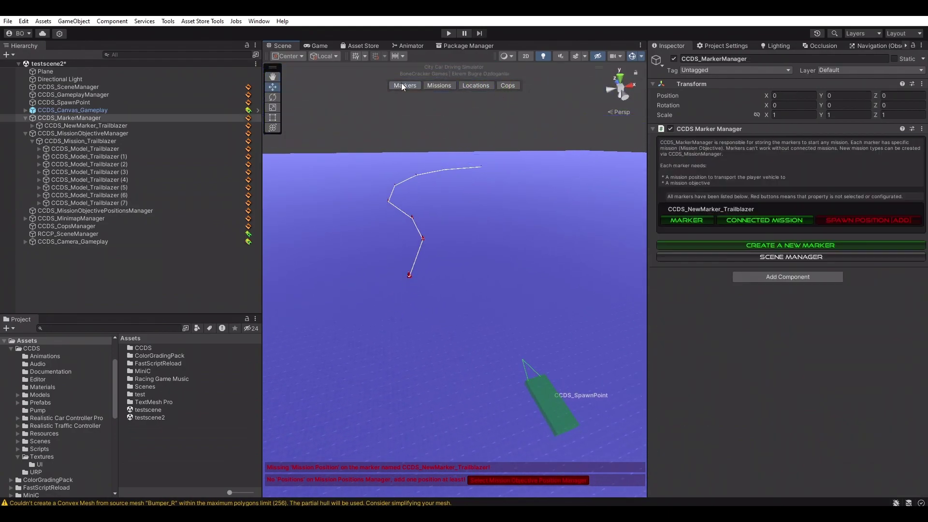
left_click(848, 220)
left_click(357, 110)
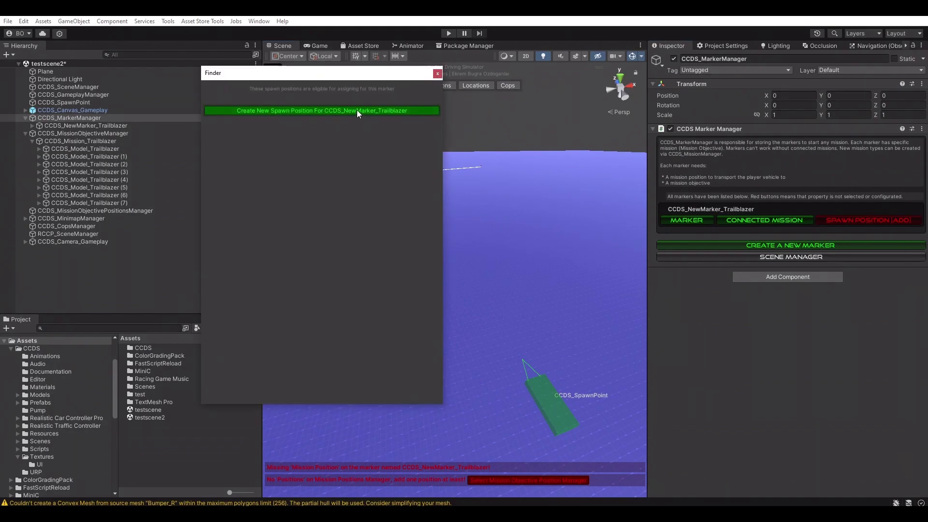
mouse_move(446, 285)
left_mouse_down("alt")
mouse_move(500, 285)
mouse_move(580, 252)
left_mouse_up("alt")
left_click(834, 96)
type("1")
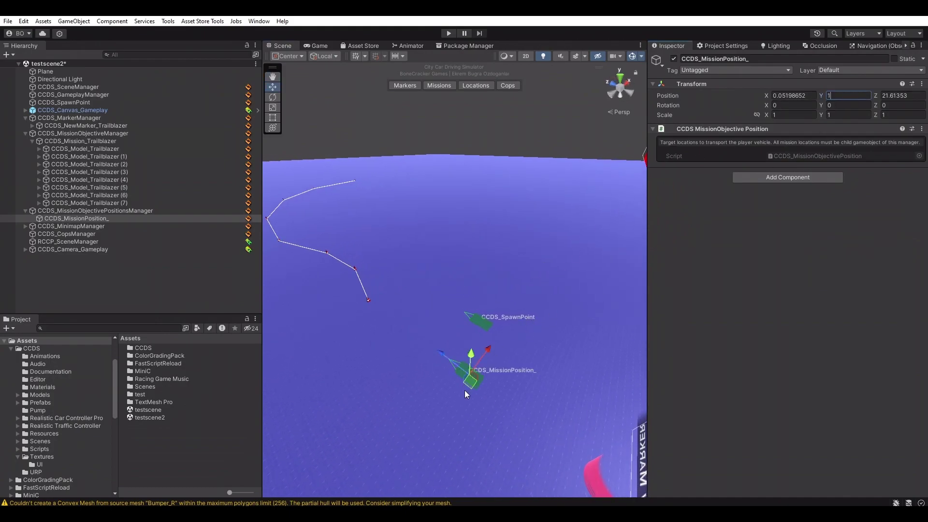
Step: Move the mission position just before the first cone, at about X -0.29, Z 38.06, and check the marker's assignments in the Marker Manager
left_click_drag(465, 391, 377, 317)
key("f")
left_click_drag(478, 276, 299, 265, "alt")
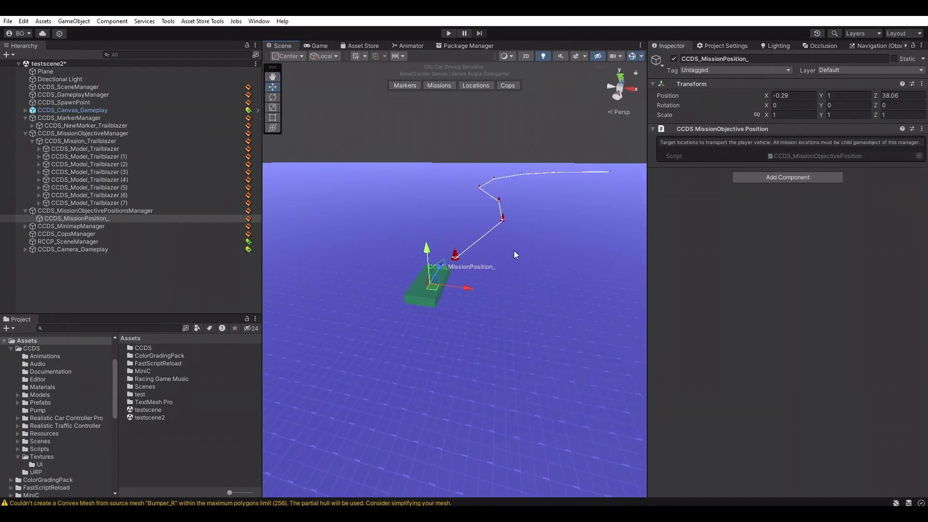
left_click_drag(514, 250, 461, 241, "alt")
scroll(455, 246, "down", 5)
left_click(405, 85)
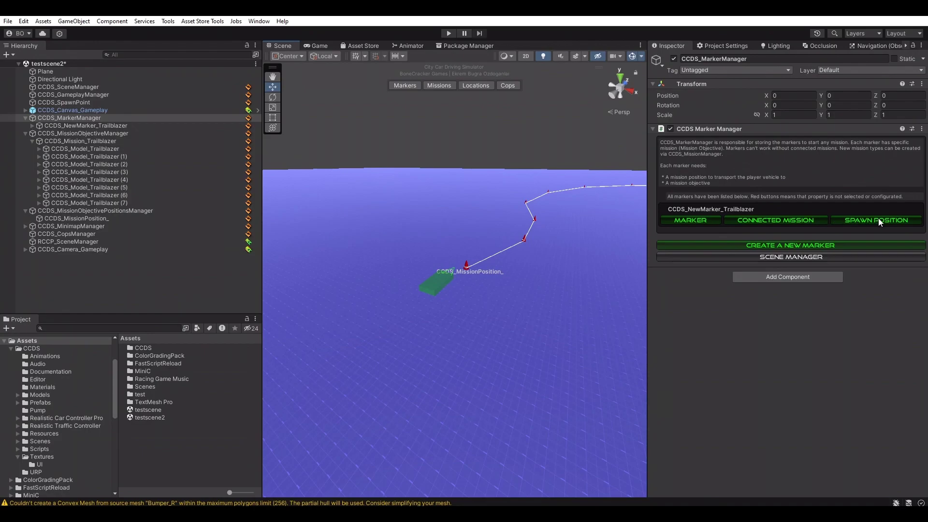
left_click_drag(542, 276, 538, 275, "alt")
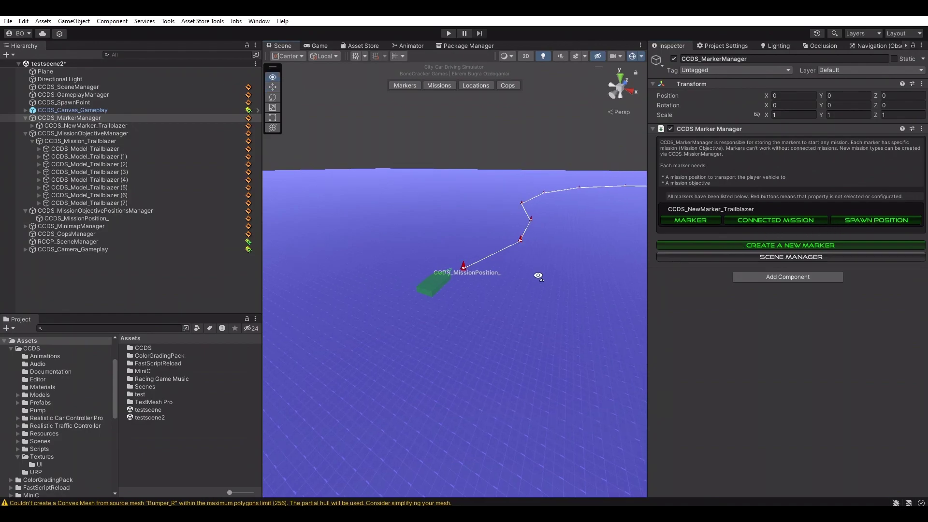
Step: Play-test the scene by entering the Trailblazer marker and driving the car through all the cones, and stop the game
left_click(447, 33)
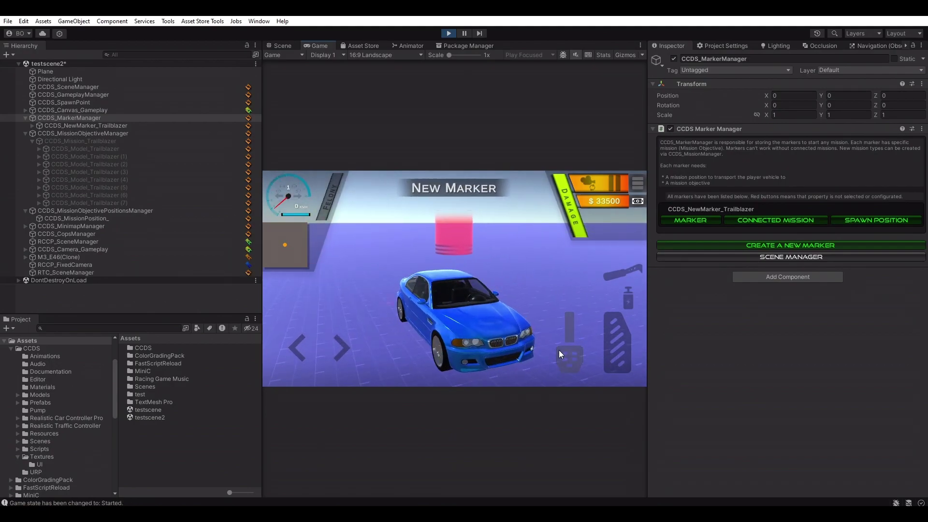
key("s")
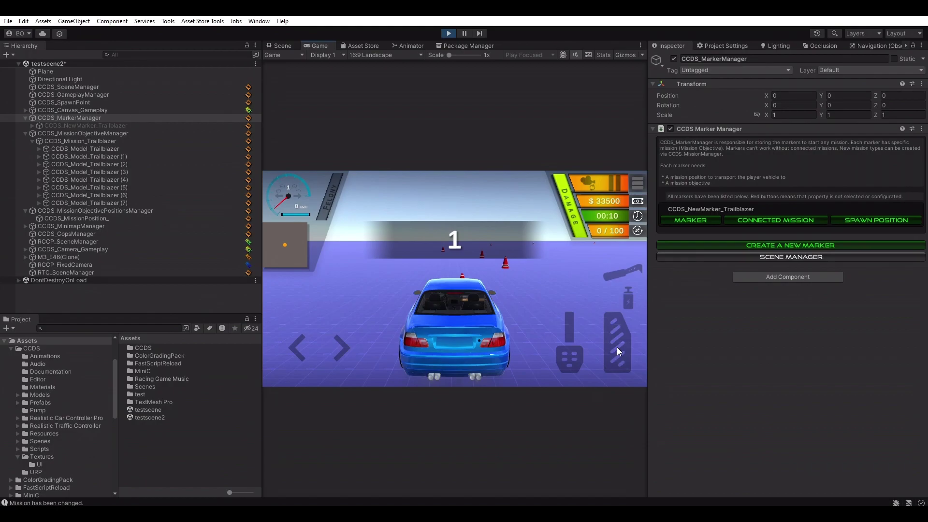
key("w")
key("d")
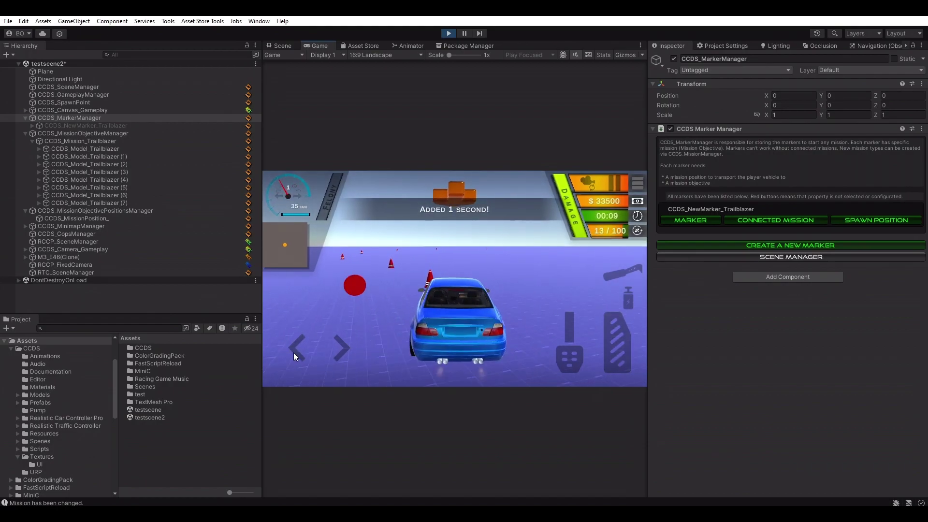
left_click(294, 352)
left_click(606, 346)
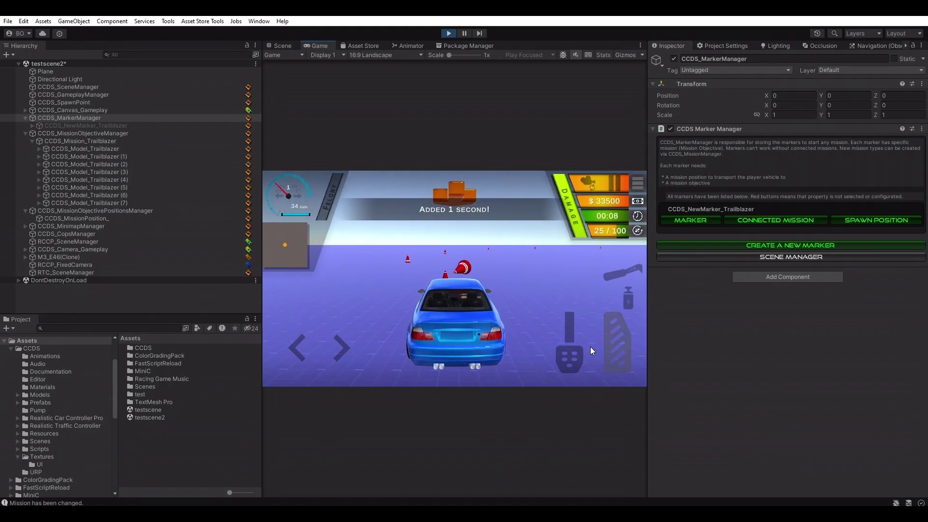
left_click(300, 348)
left_click(344, 350)
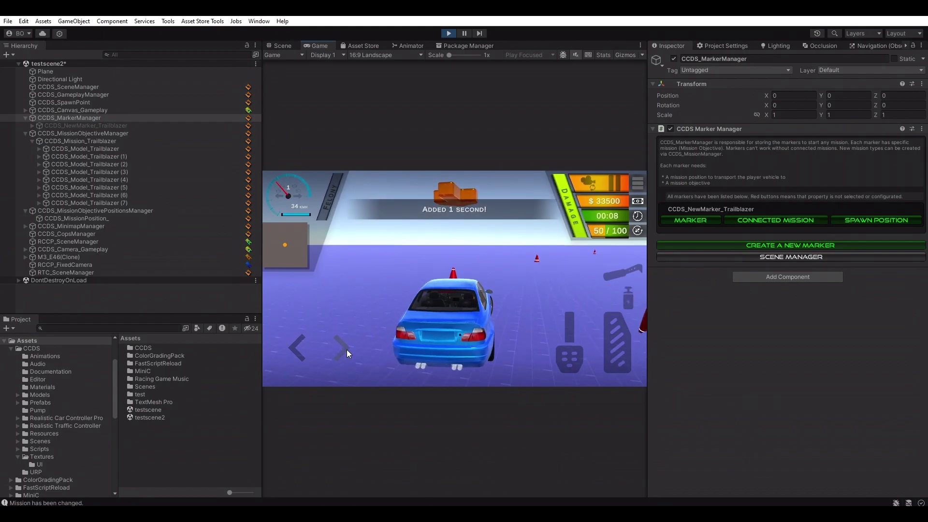
left_click(610, 337)
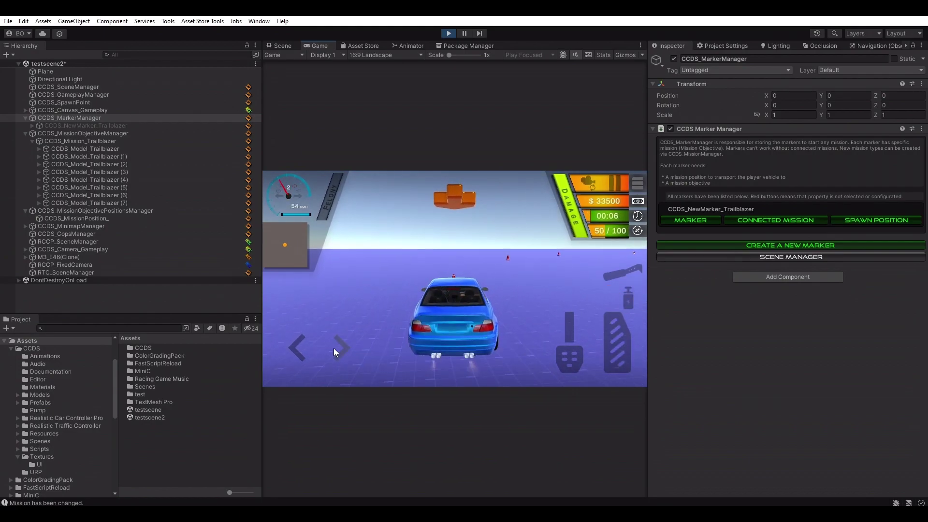
left_click(605, 340)
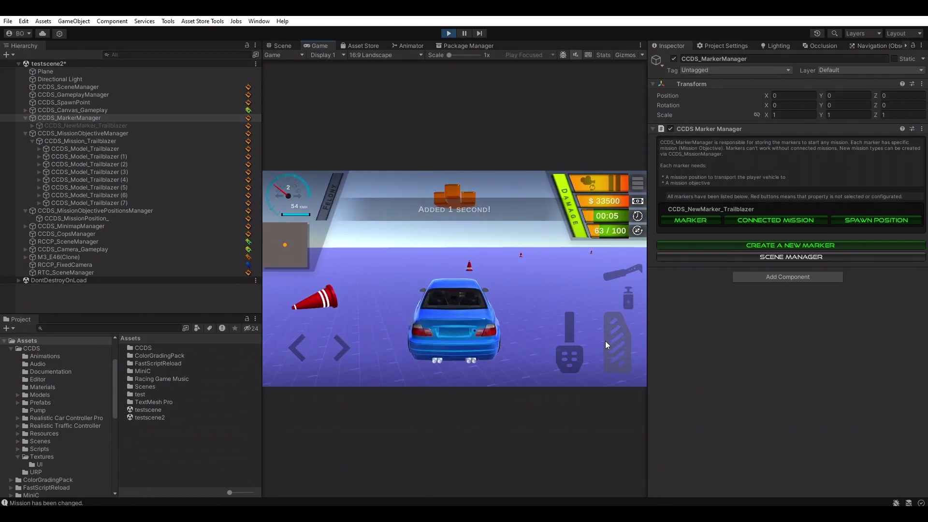
left_click(344, 349)
left_click(342, 346)
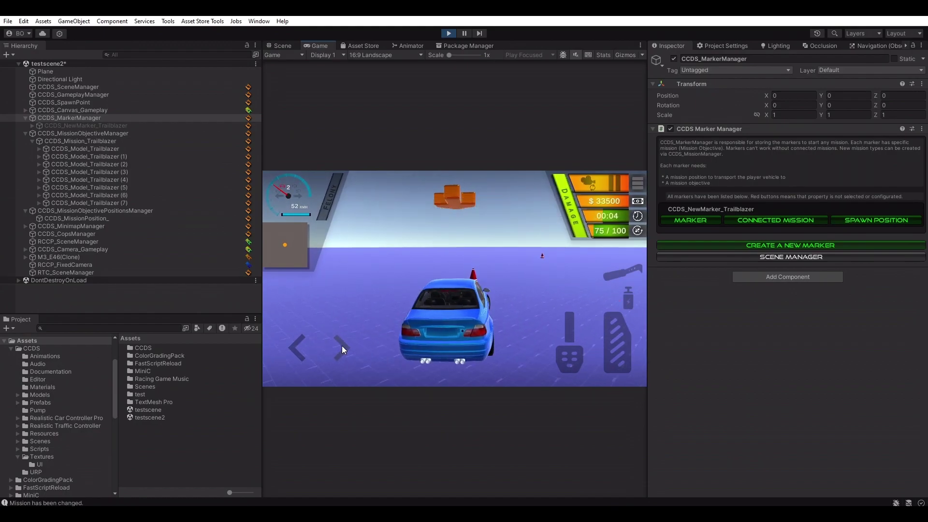
left_click(616, 335)
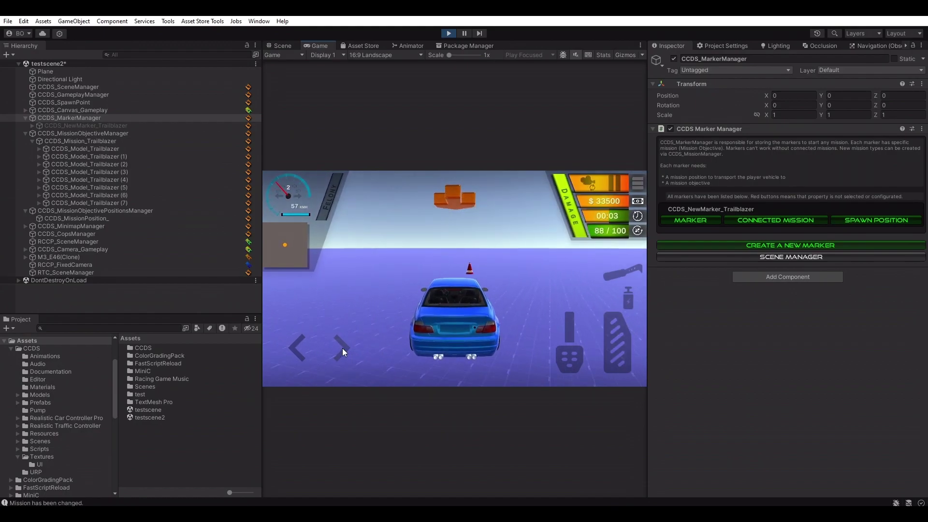
left_click(564, 340)
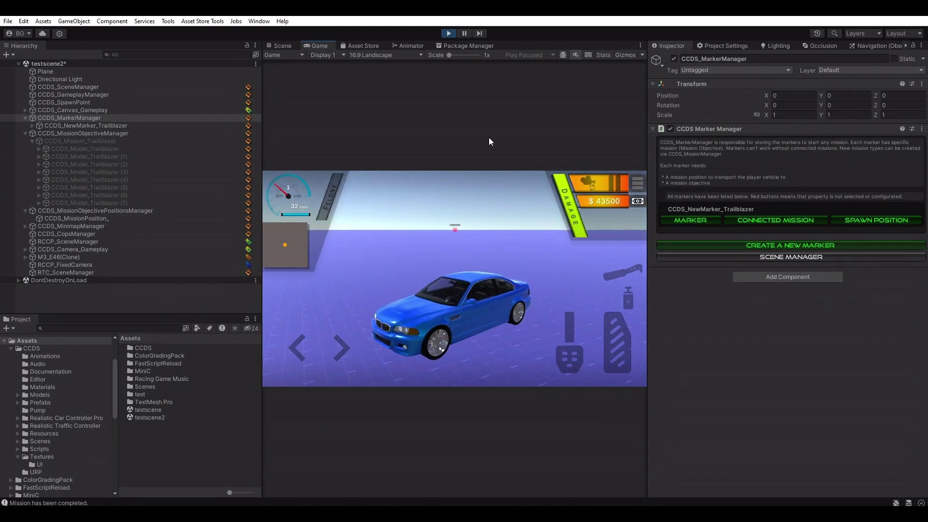
left_click(452, 34)
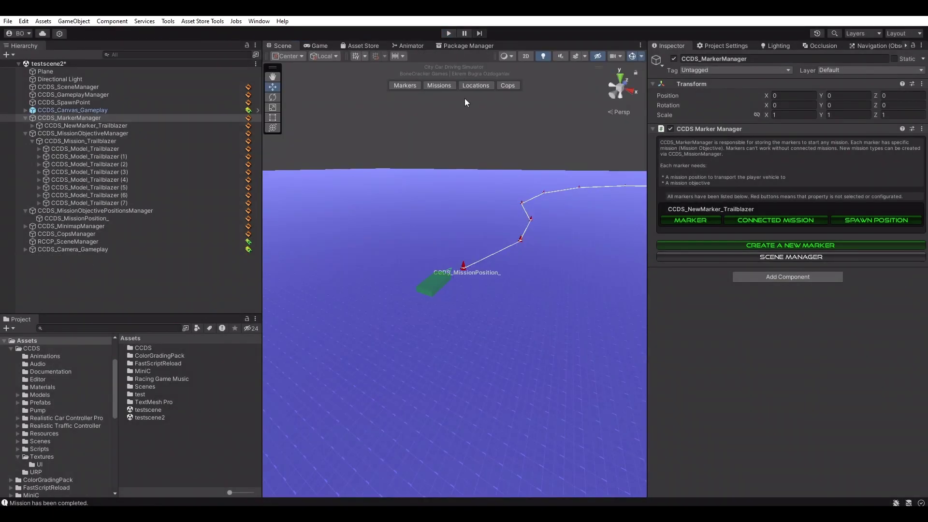
Step: Create a new marker named CCDS_NewMarker_Checkpoint in the Marker Manager
left_click_drag(489, 296, 509, 289, "alt")
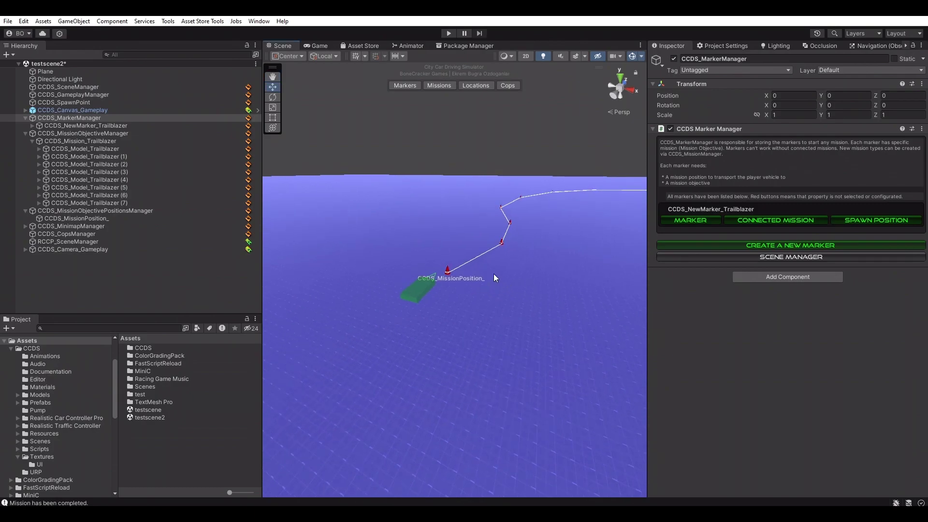
left_click(432, 85)
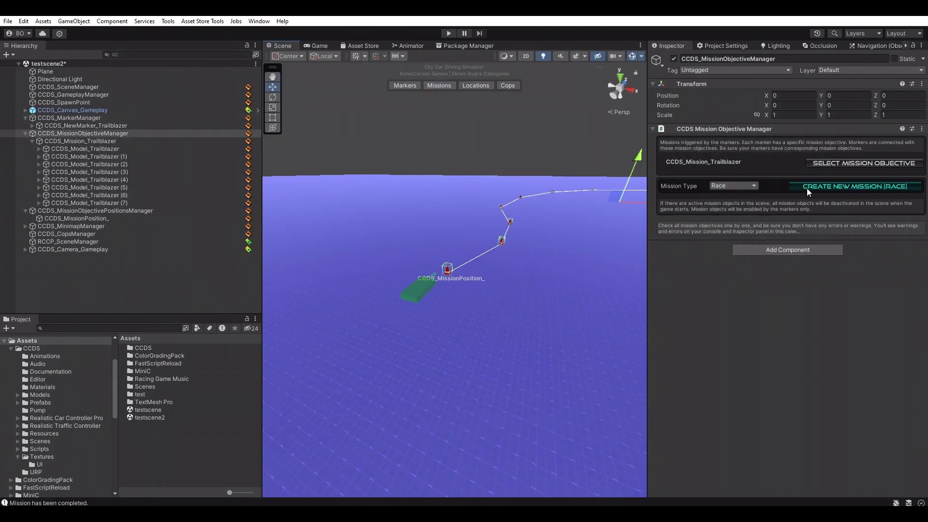
left_click(416, 86)
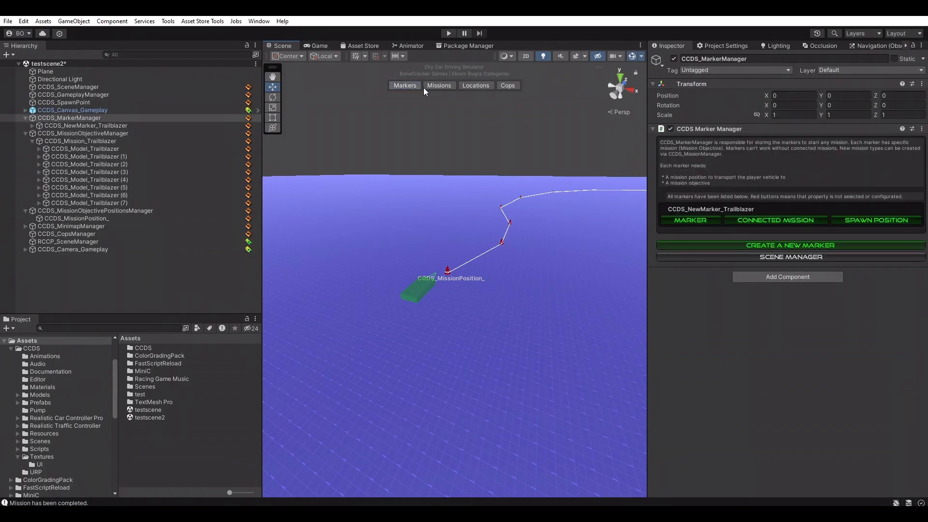
left_click(750, 245)
left_click(405, 219)
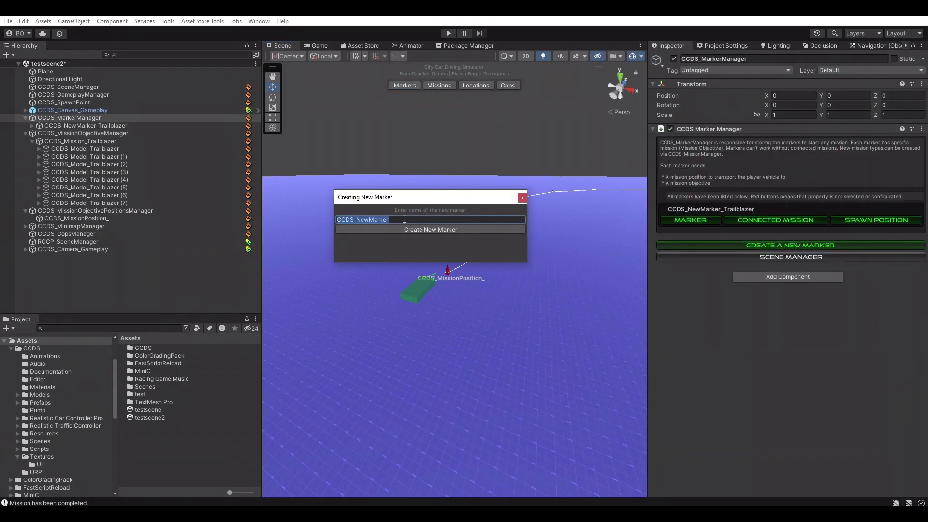
left_click(415, 220)
left_click(435, 230)
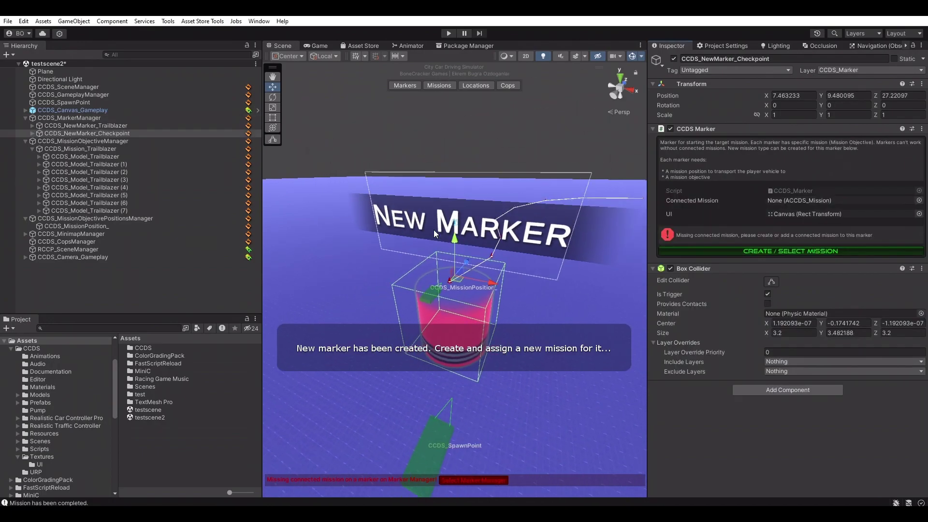
Step: Reset the Checkpoint marker's transform and place it beside the Trailblazer marker at about X -9.02, Y 1.87, Z 17.37
right_click(700, 87)
left_click(720, 93)
key("f")
right_click_drag(497, 281, 490, 317)
key("s")
mouse_move(487, 302)
left_mouse_down()
mouse_move(431, 236)
mouse_move(442, 212)
left_mouse_up()
right_click_drag(451, 180, 564, 215)
key("f")
right_click_drag(486, 224, 474, 240)
key("s")
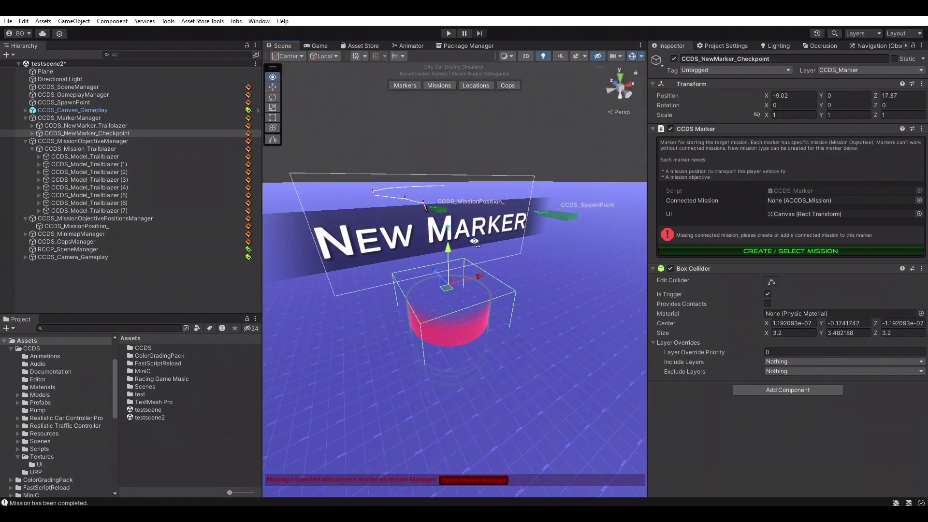
left_click_drag(449, 253, 449, 195)
left_click_drag(465, 238, 497, 256, "alt")
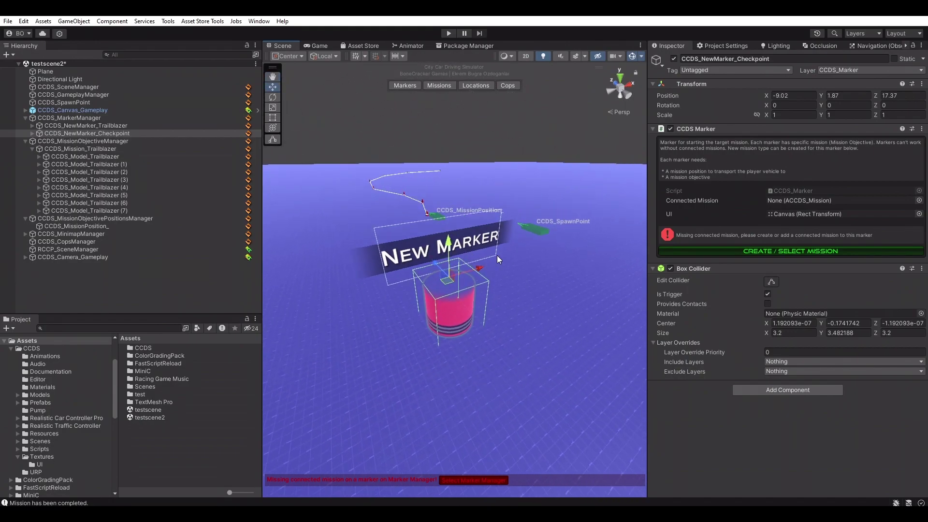
Step: Create a new mission of type Checkpoint for the CCDS_NewMarker_Checkpoint marker
left_click(722, 250)
left_click(312, 140)
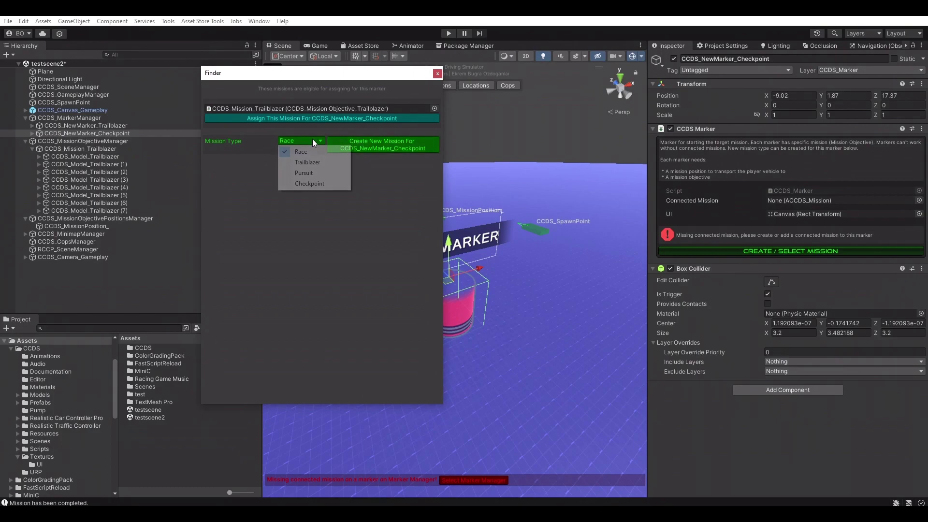
left_click(318, 184)
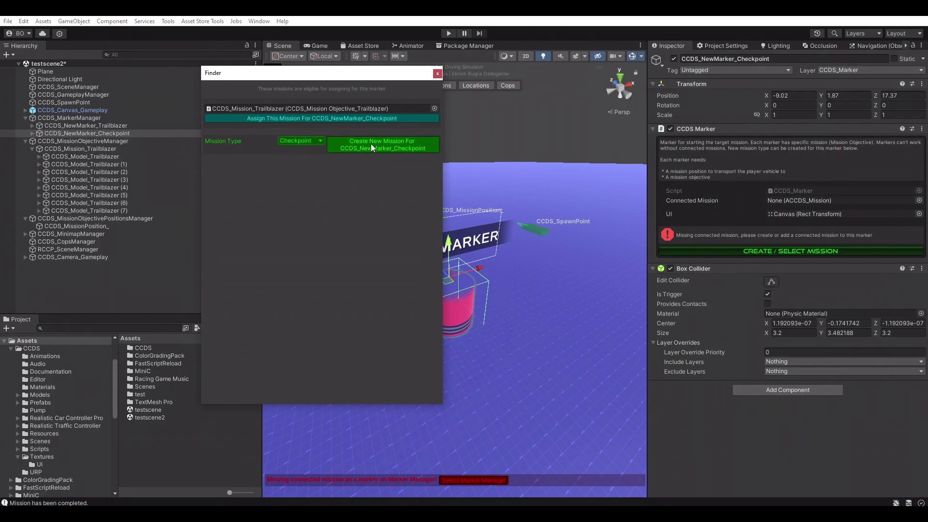
left_click(371, 147)
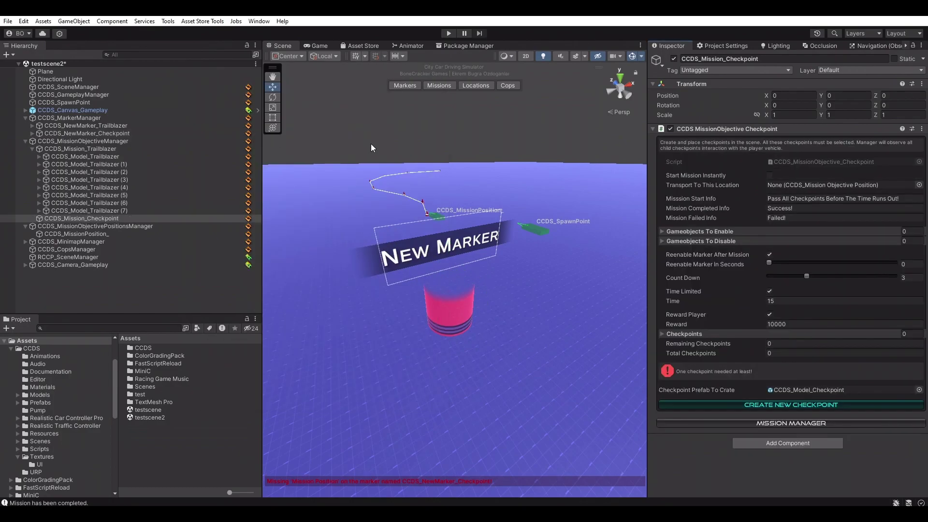
Step: Create a checkpoint for the mission, reset its transform, and place the arch on the ground at about X -30.5, Y 0, Z 55.2
left_click(804, 405)
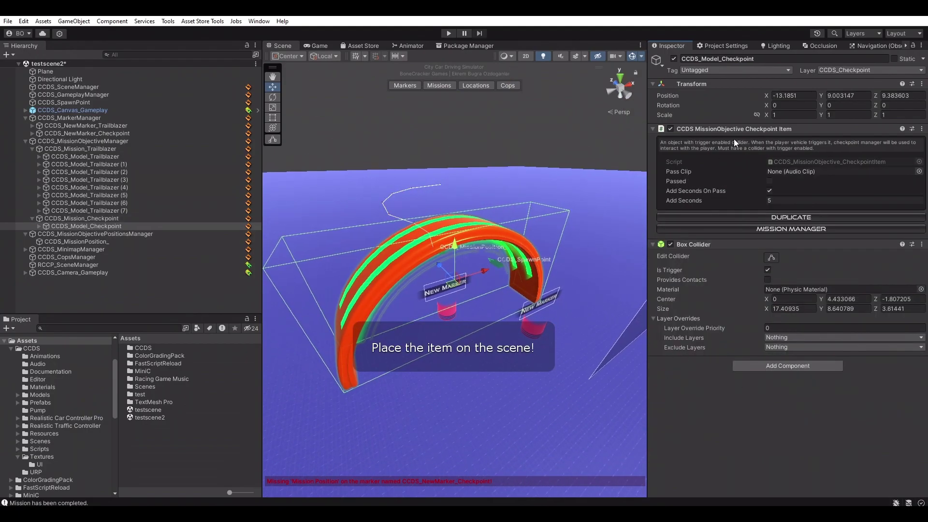
right_click(701, 82)
left_click(720, 93)
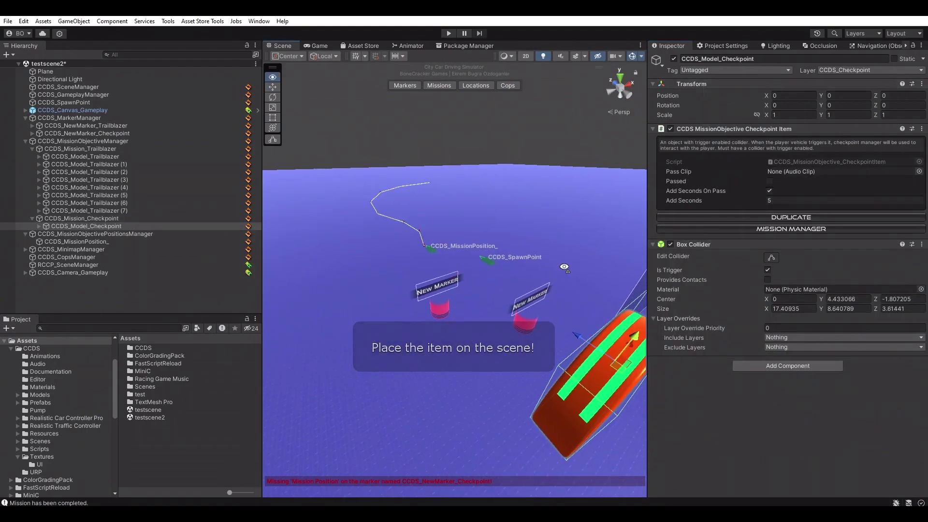
right_click_drag(564, 266, 534, 327)
key("s")
left_click_drag(574, 328, 383, 208)
key("f")
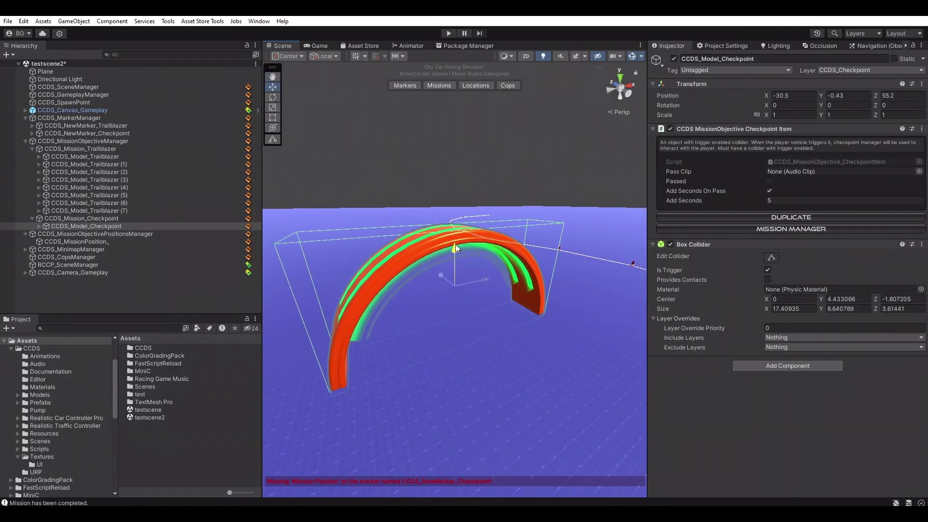
left_click_drag(460, 257, 434, 265, "alt")
key("d")
right_click_drag(434, 265, 358, 295)
key("s")
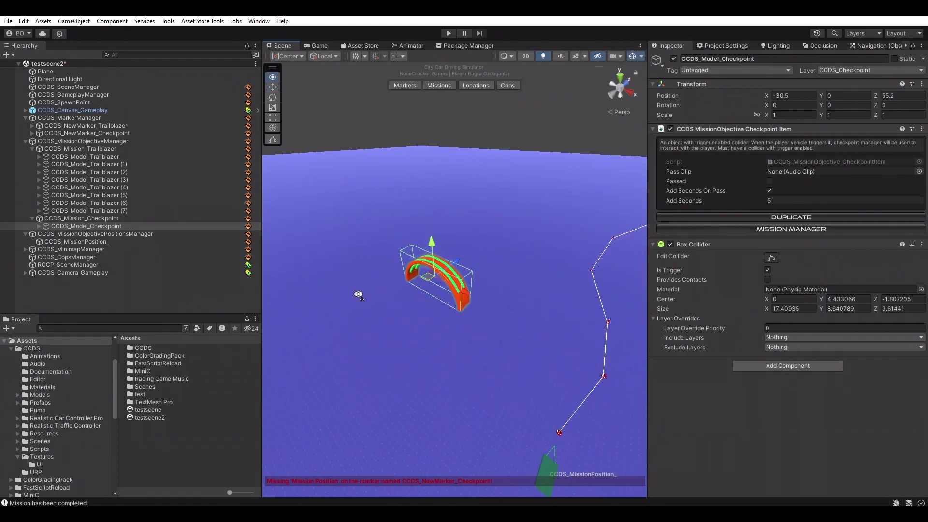
Step: Duplicate the checkpoint three times and space the copies out ahead of the first, with the farthest at about X -48.2, Z 261.2
left_click(786, 216)
left_click_drag(501, 257, 572, 162, "alt")
key("ctrl+d")
key("ctrl+d")
right_click_drag(549, 192, 564, 192)
key("a")
left_click_drag(564, 192, 565, 192, "alt")
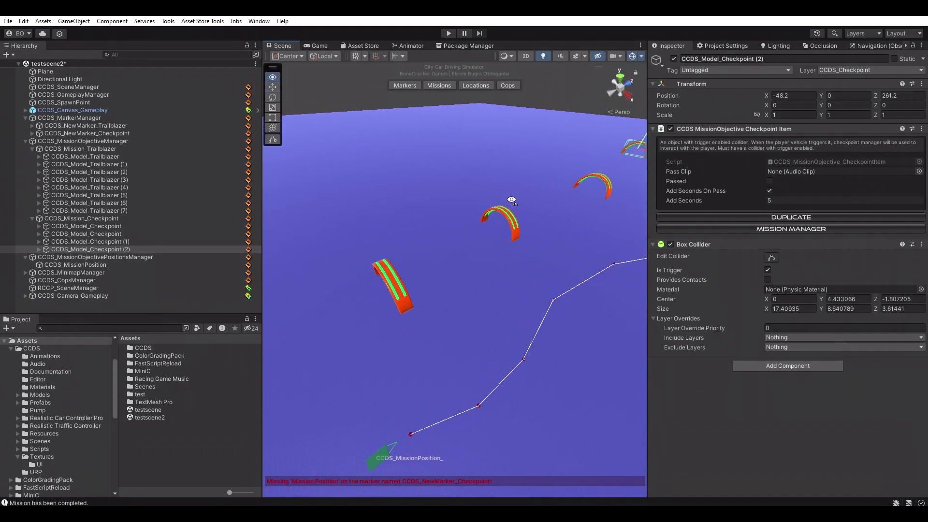
key("a")
right_click_drag(511, 199, 419, 127)
Step: Create a new spawn position for the Checkpoint marker and place it before the first arch at about X -29.79, Y 1, Z 41.08
left_click(411, 88)
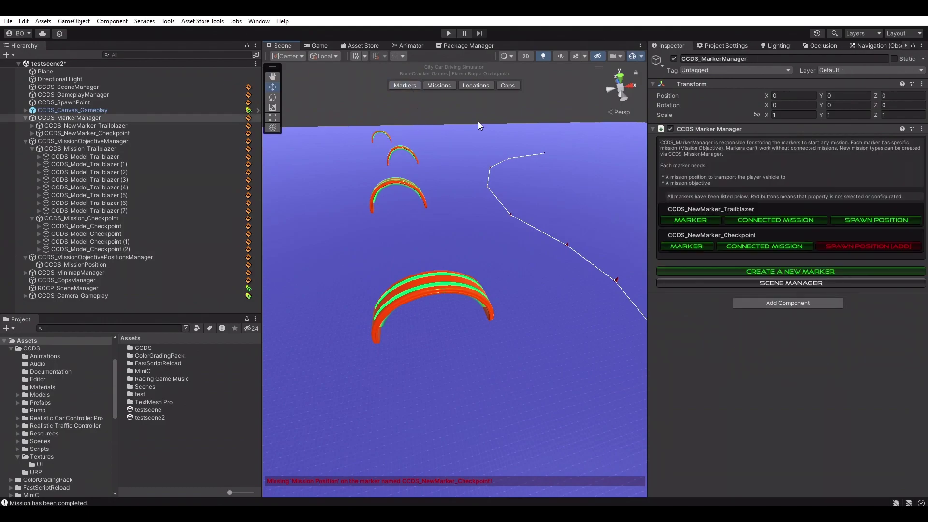
left_click(841, 247)
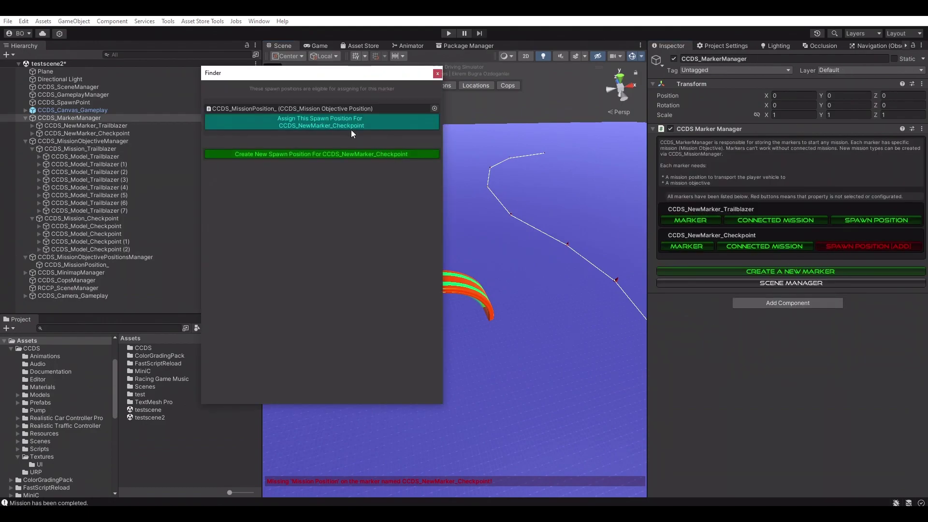
left_click(347, 153)
right_click_drag(403, 217, 496, 306)
left_click(841, 96)
type("1")
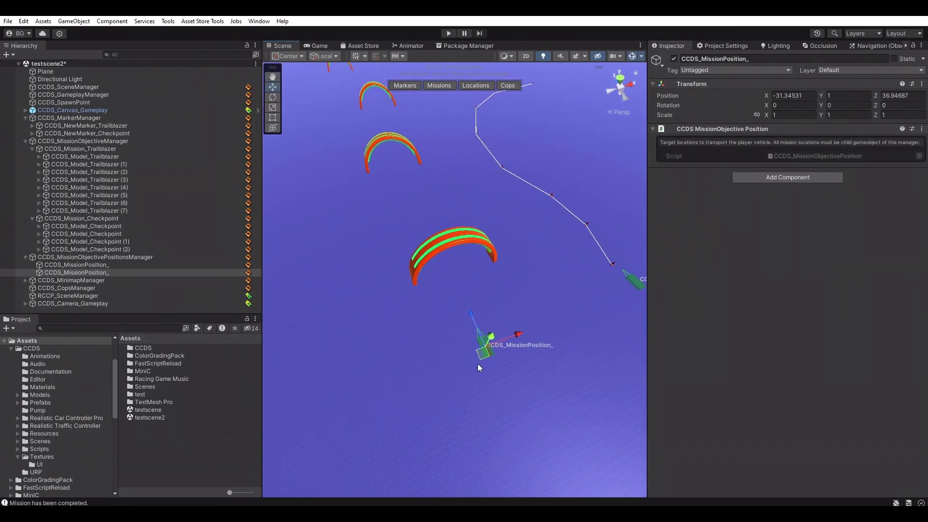
left_click_drag(477, 356, 480, 328)
right_click_drag(506, 319, 602, 265)
Step: Play-test the Checkpoint mission by driving the car through all the arches, and stop the game
left_click(448, 32)
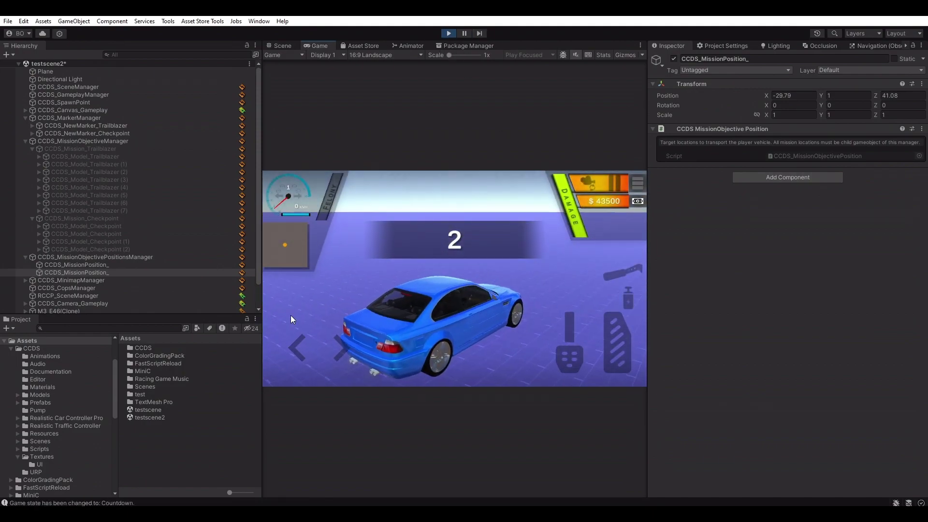
left_click(620, 341)
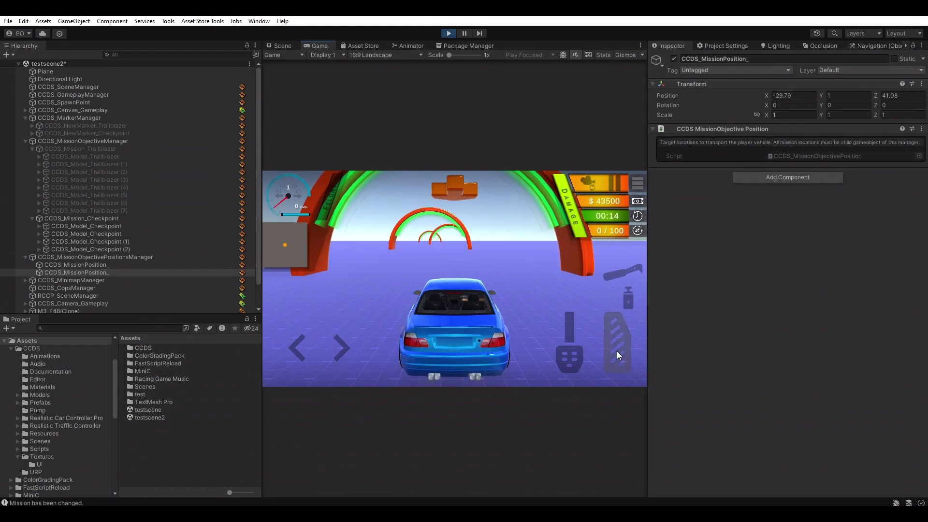
left_click_drag(617, 352, 336, 350)
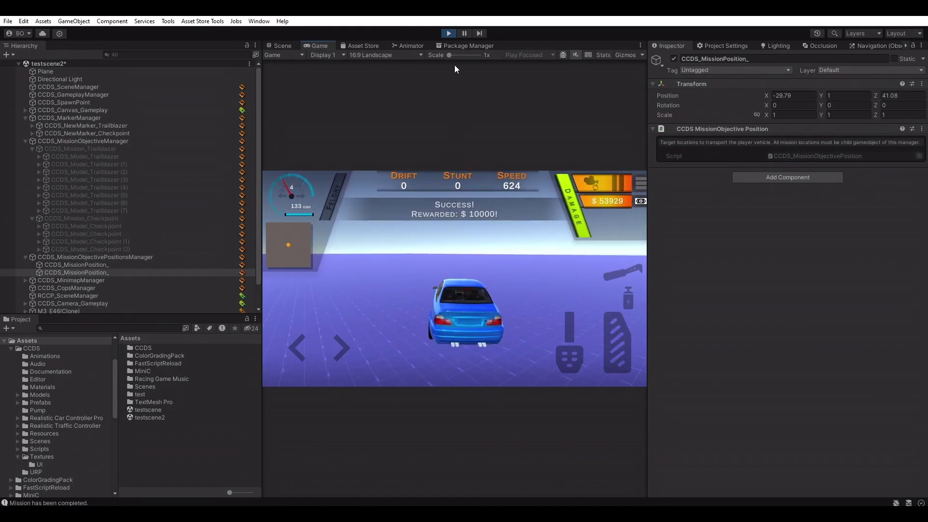
left_click(449, 33)
Step: Create a new marker named CCDS_NewMarker_Race in the Marker Manager
left_click_drag(473, 293, 451, 279, "alt")
left_click(404, 88)
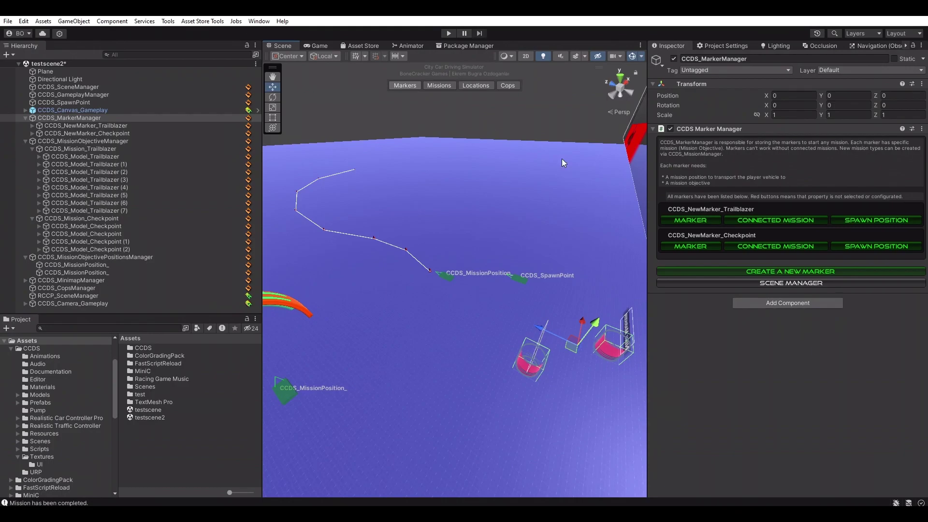
left_click(770, 271)
left_click(415, 219)
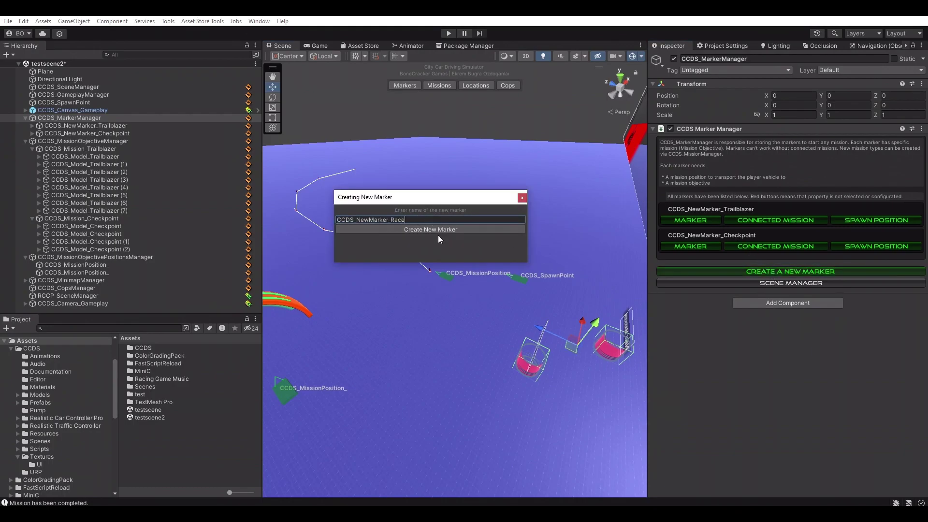
left_click(433, 230)
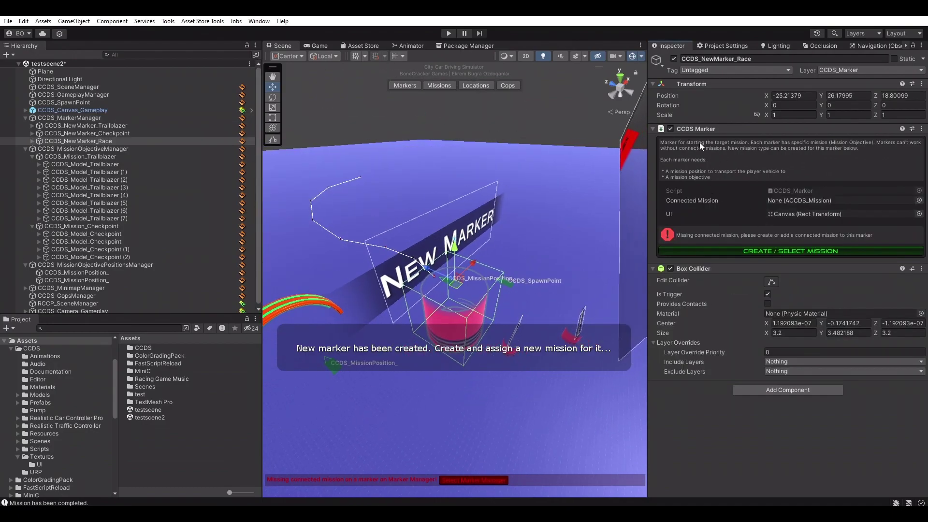
Step: Reset the Race marker's transform and move it onto open ground at about X 30.5, Y 1.9, Z 22.4
right_click(696, 85)
left_click(712, 91)
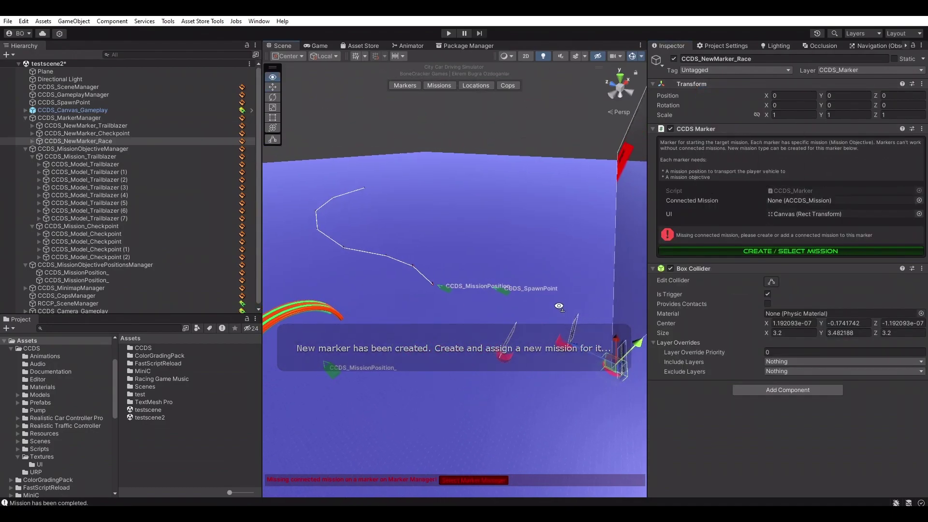
left_click_drag(587, 365, 542, 241)
key("f")
left_click_drag(530, 283, 500, 243, "alt")
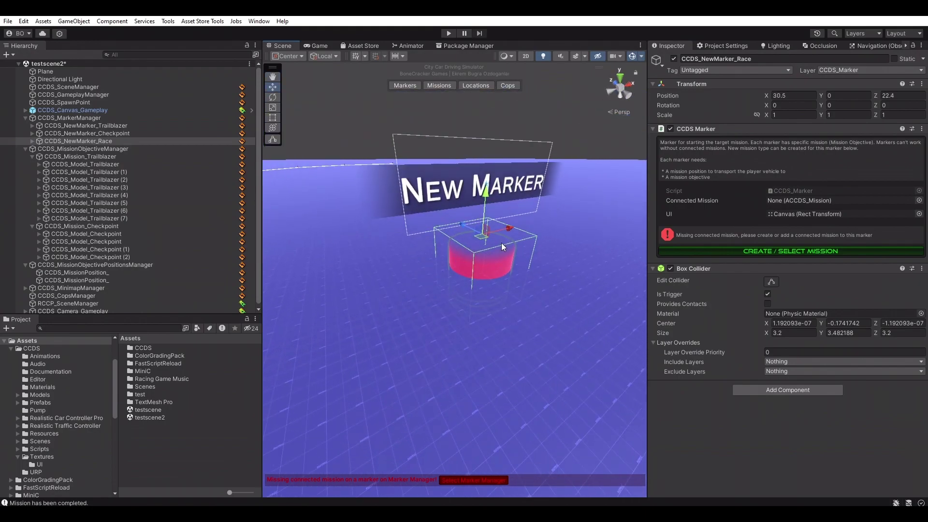
mouse_move(486, 203)
left_mouse_down()
mouse_move(486, 138)
mouse_move(472, 246)
left_mouse_up()
right_click_drag(471, 246, 476, 244)
key("s")
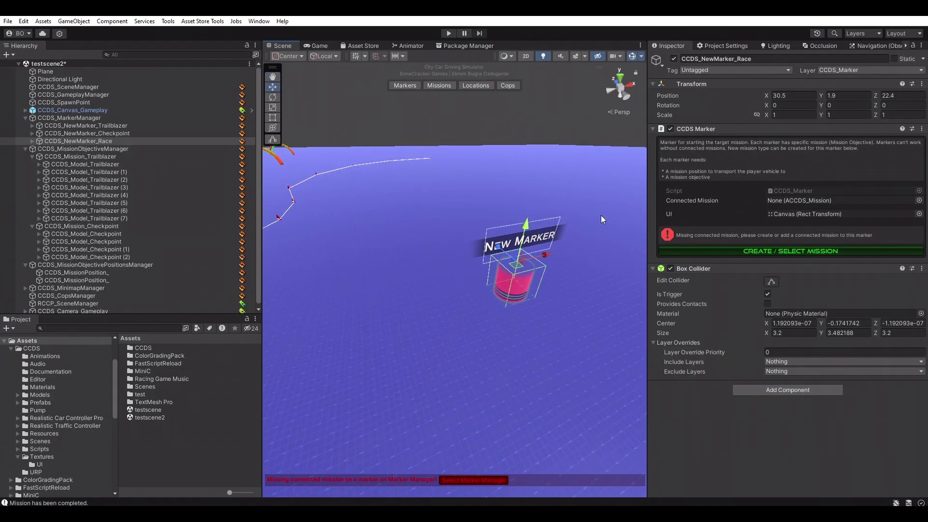
Step: Create a new mission of type Race for CCDS_NewMarker_Race
left_click(727, 251)
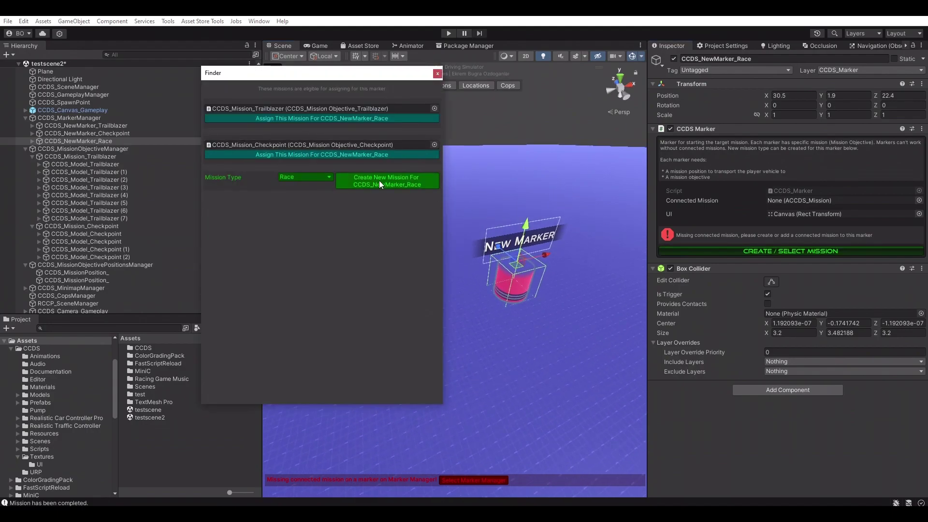
left_click(379, 181)
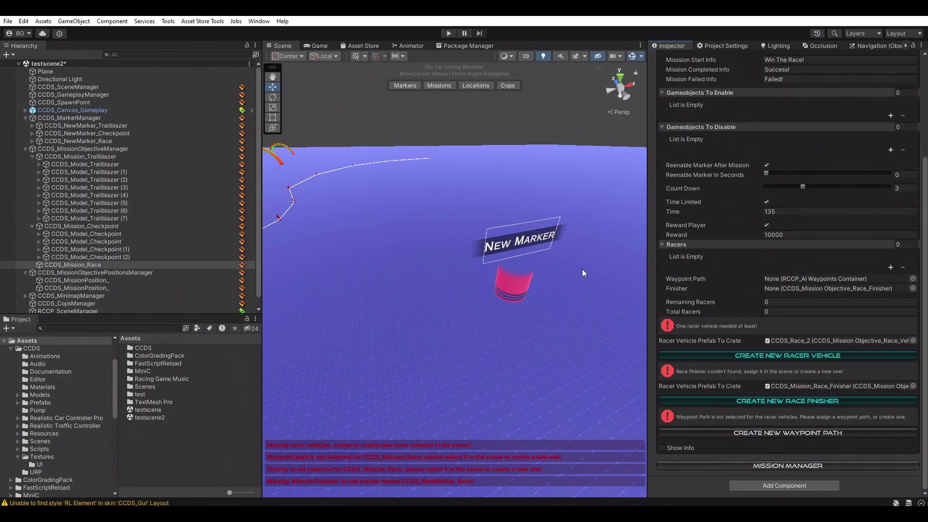
key("w")
mouse_move(582, 269)
right_mouse_down()
mouse_move(455, 266)
mouse_move(572, 218)
mouse_move(603, 218)
mouse_move(610, 235)
right_mouse_up()
key("w")
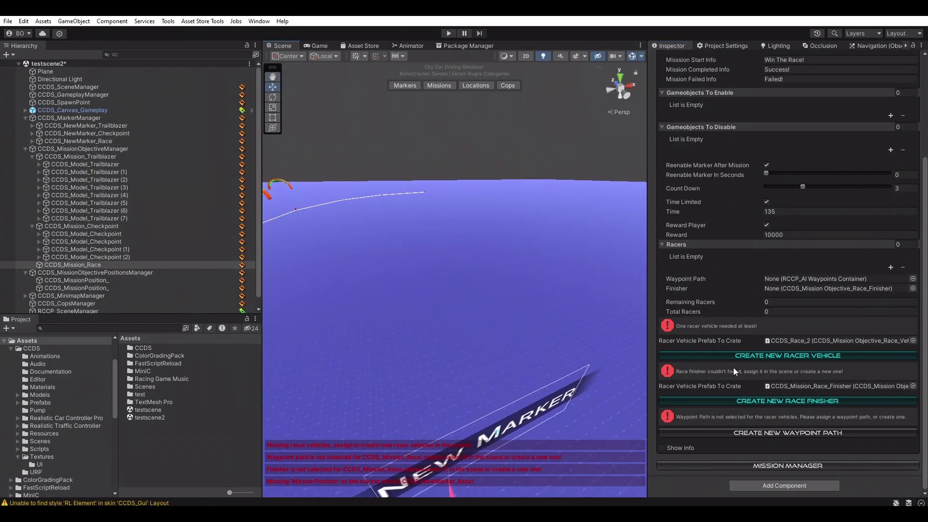
Step: Create a racer vehicle from the CCDS_Race_2 prefab, move it beside the Race marker and turn it to face down the planned race route
left_click(772, 356)
right_click_drag(503, 321, 498, 317)
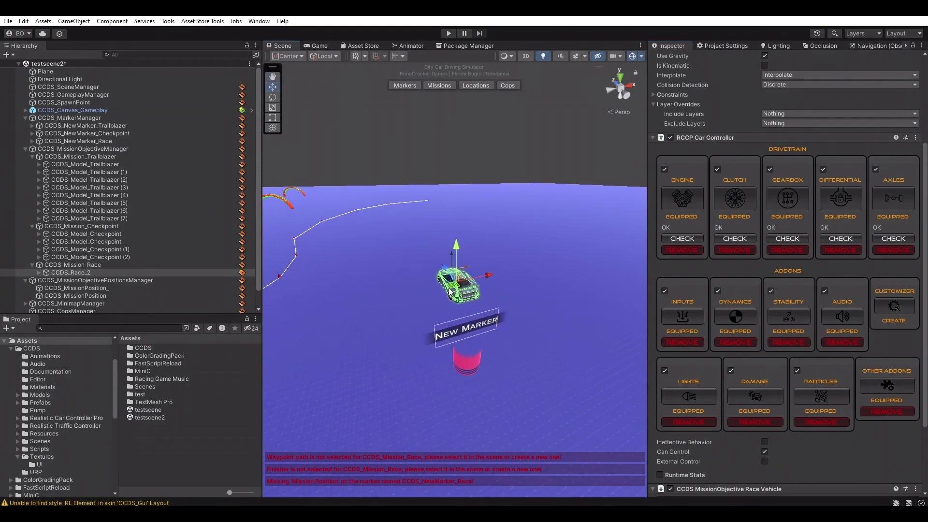
mouse_move(449, 291)
left_mouse_down()
mouse_move(470, 213)
mouse_move(491, 273)
mouse_move(491, 259)
left_mouse_up()
key("f")
key("e")
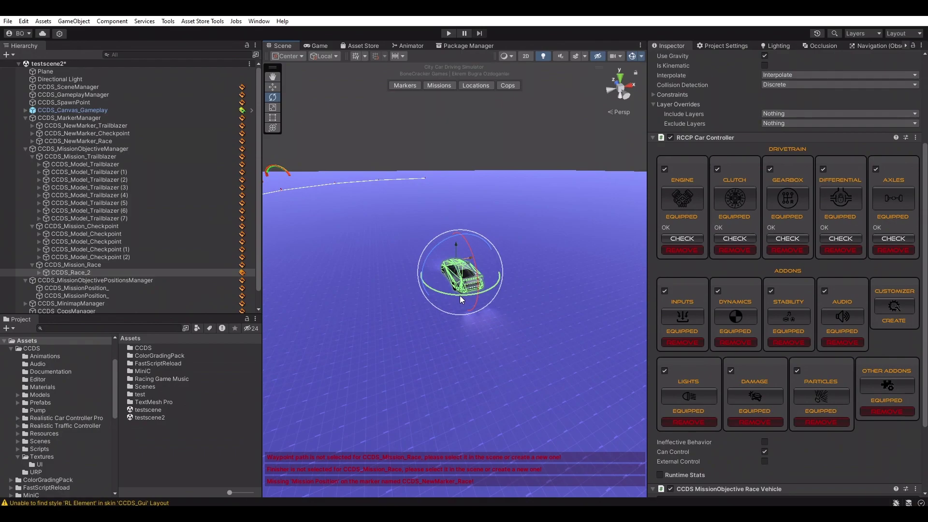
left_click_drag(460, 296, 555, 287)
key("w")
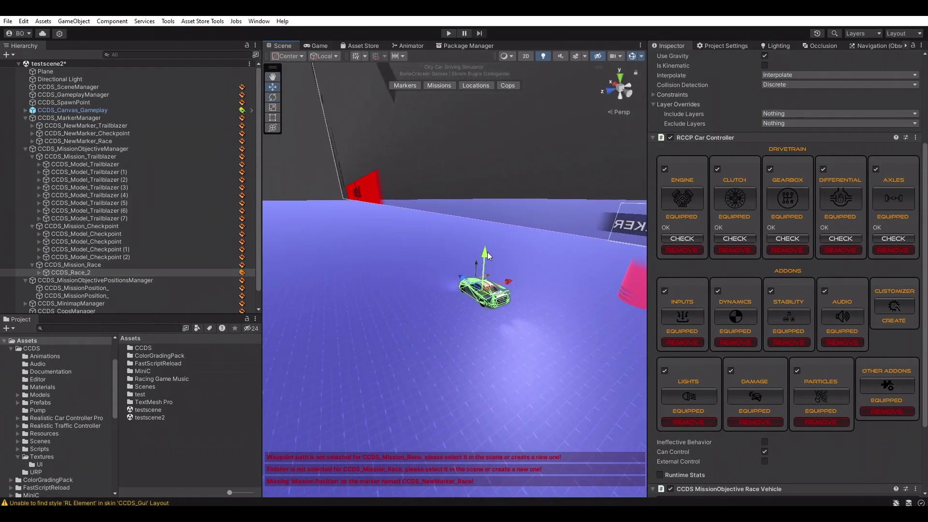
left_click_drag(483, 259, 503, 261, "alt")
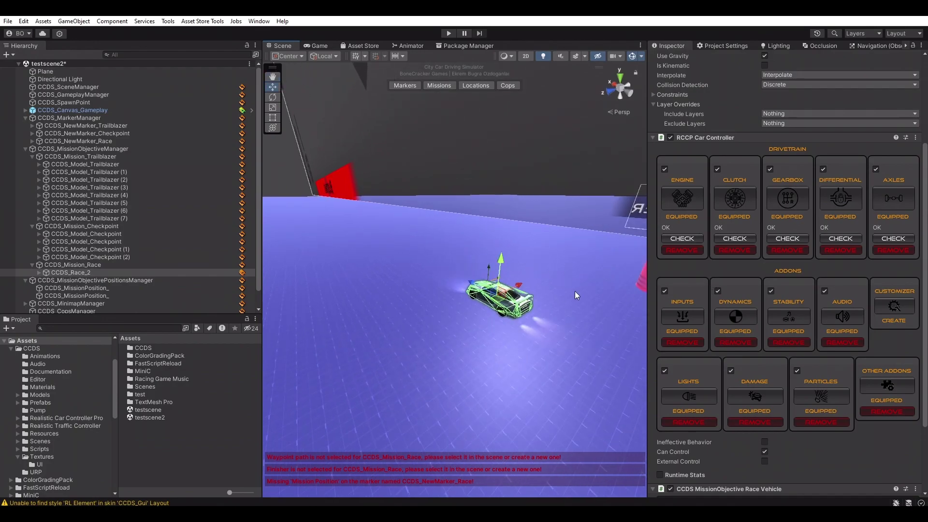
left_click_drag(575, 291, 579, 290, "alt")
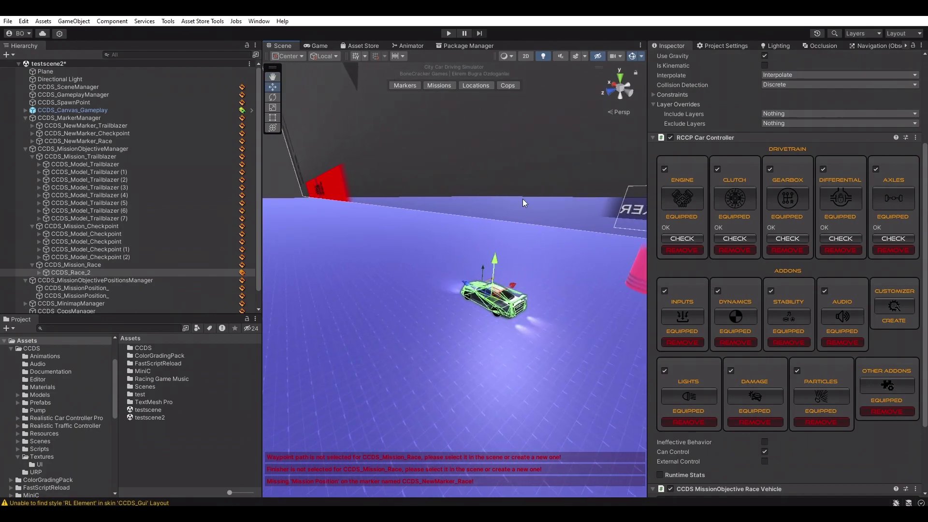
Step: Open the Race marker's connected mission and create a new race finisher for it
left_click(417, 85)
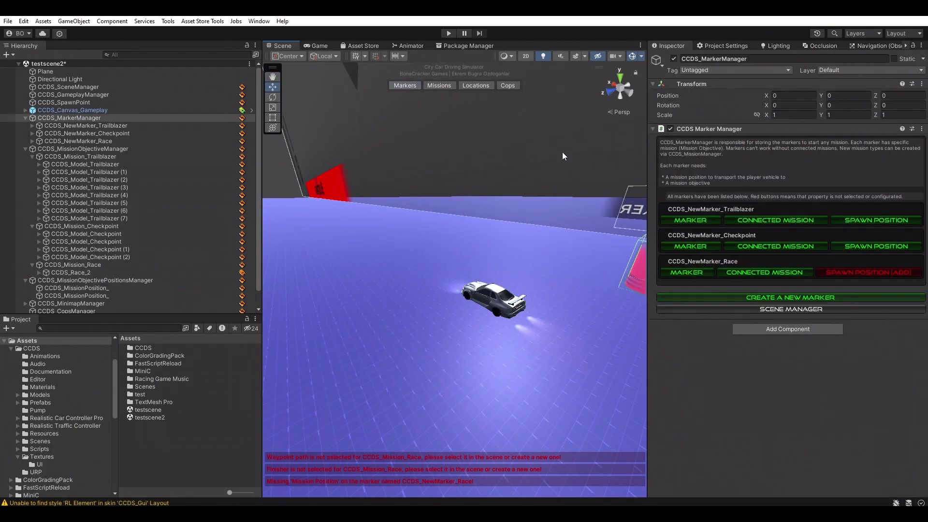
left_click(786, 270)
scroll(834, 407, "down", 3)
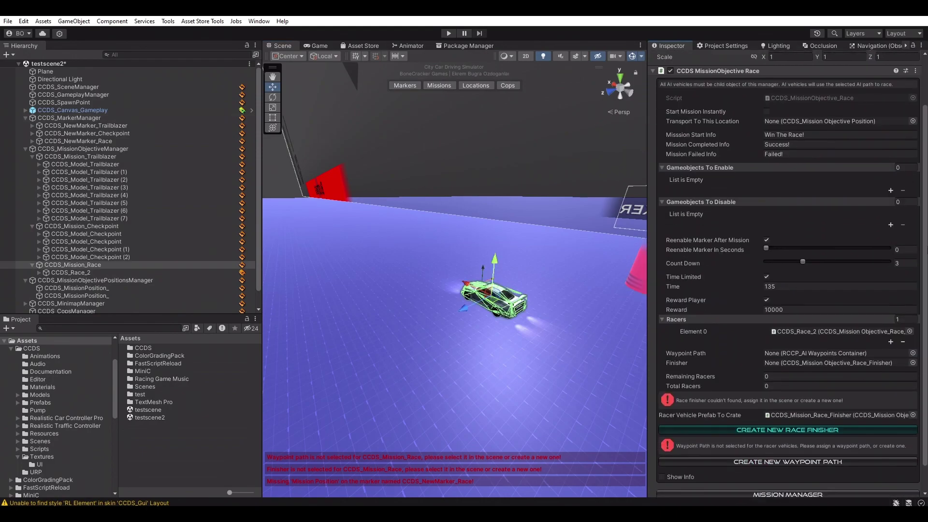
left_click(829, 404)
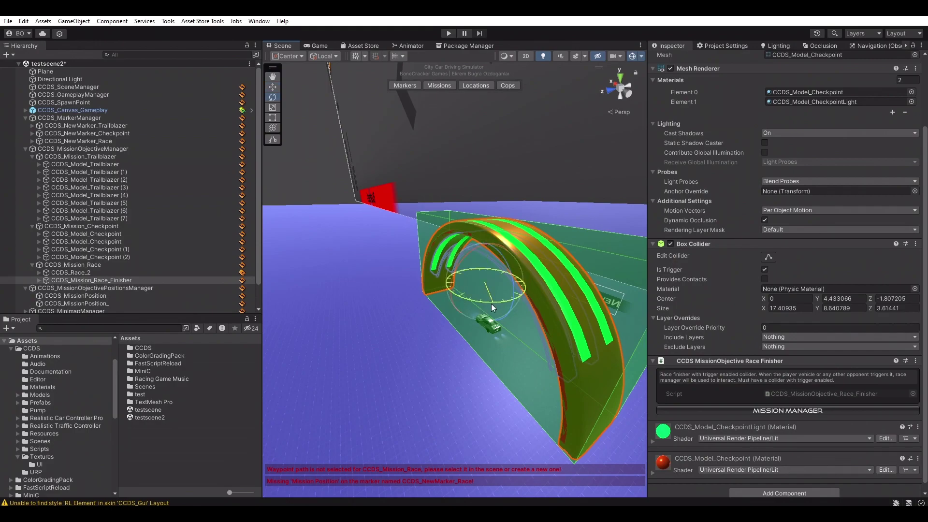
Step: Rotate the race finisher to 90° on Y and move it far ahead of the racer, to about X 402.3, Z 31.6
left_click_drag(491, 303, 466, 330, "alt")
key("s")
right_click_drag(466, 330, 474, 340)
key("w")
left_click_drag(483, 334, 515, 225)
key("f")
left_click_drag(465, 245, 276, 163)
middle_click_drag(276, 163, 338, 166)
left_click_drag(338, 166, 429, 166, "alt")
scroll(882, 112, "up", 5)
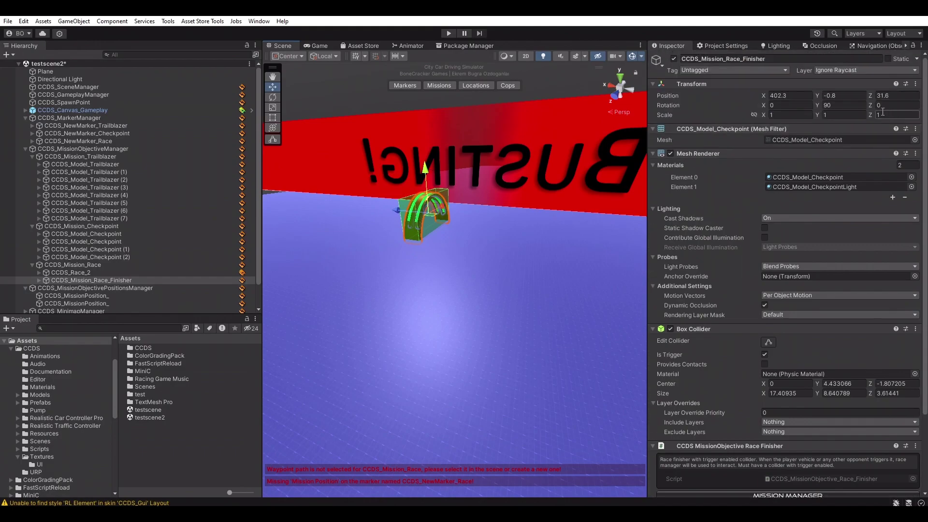
Step: Set the race finisher's Y position to 0
left_click(845, 95)
type("0")
right_click_drag(446, 238, 487, 239)
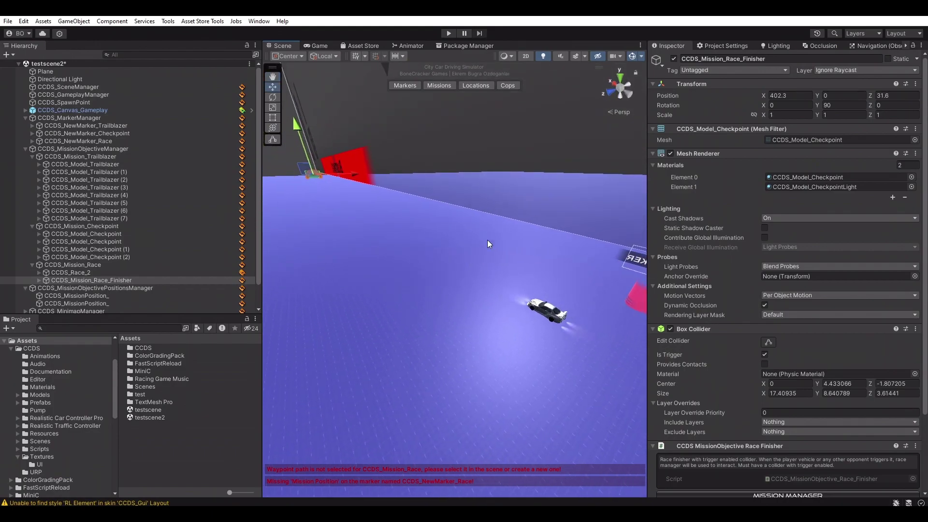
Step: Open CCDS_Mission_Race from the mission manager and review its waypoint path and finisher settings
left_click(451, 85)
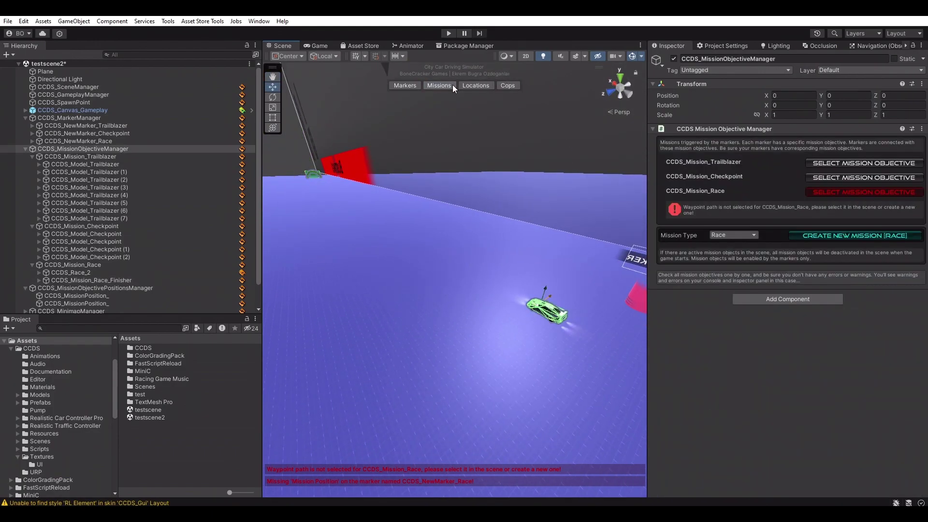
left_click(833, 192)
scroll(788, 290, "down", 1)
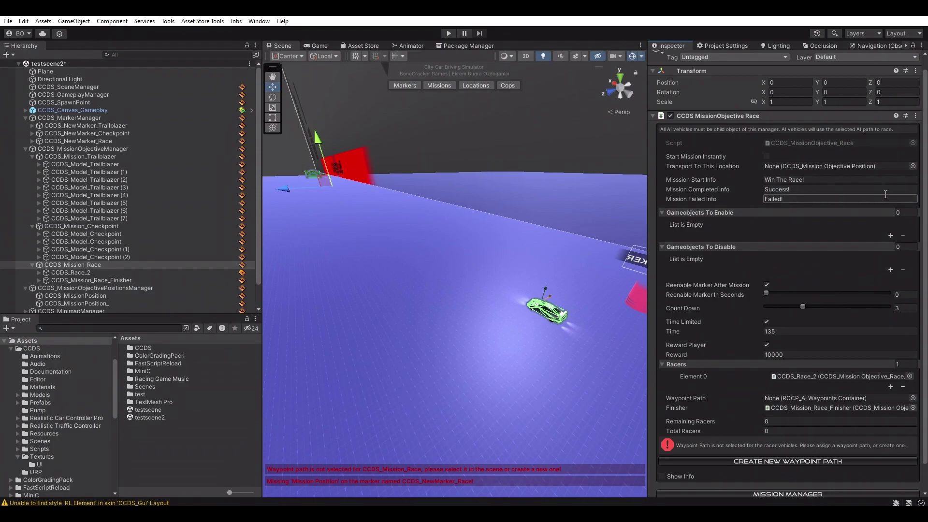
left_click(419, 86)
left_click(446, 86)
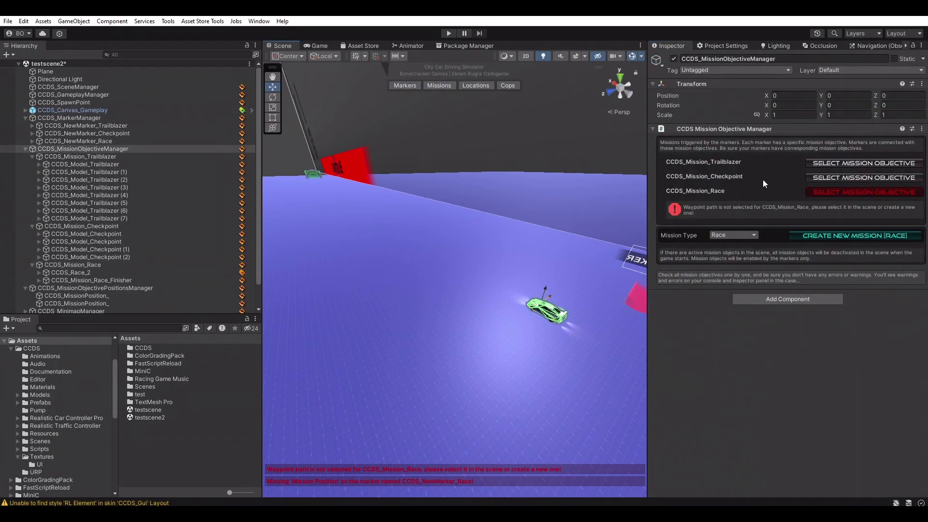
left_click(846, 191)
scroll(845, 371, "down", 2)
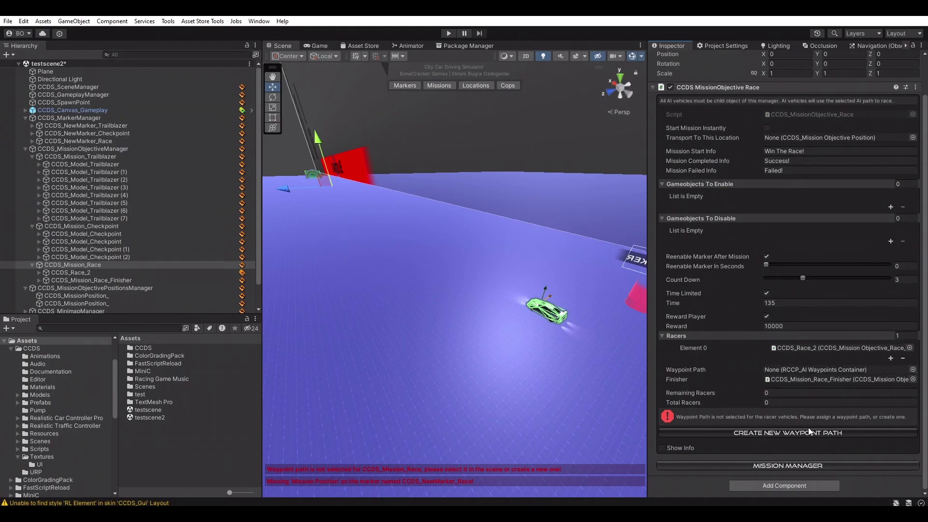
Step: Check that the ground plane is static and bake a navigation mesh for it with the Navigation (Obsolete) tool
left_click(255, 21)
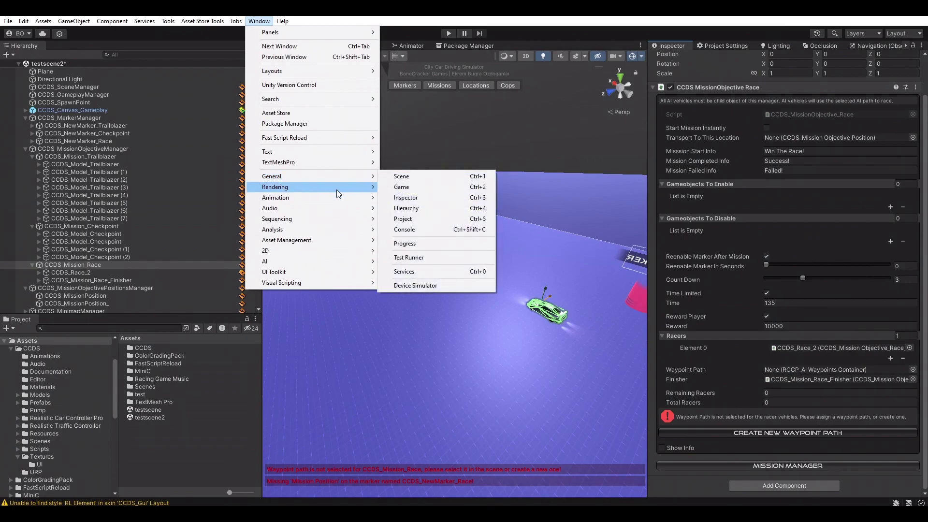
mouse_move(349, 261)
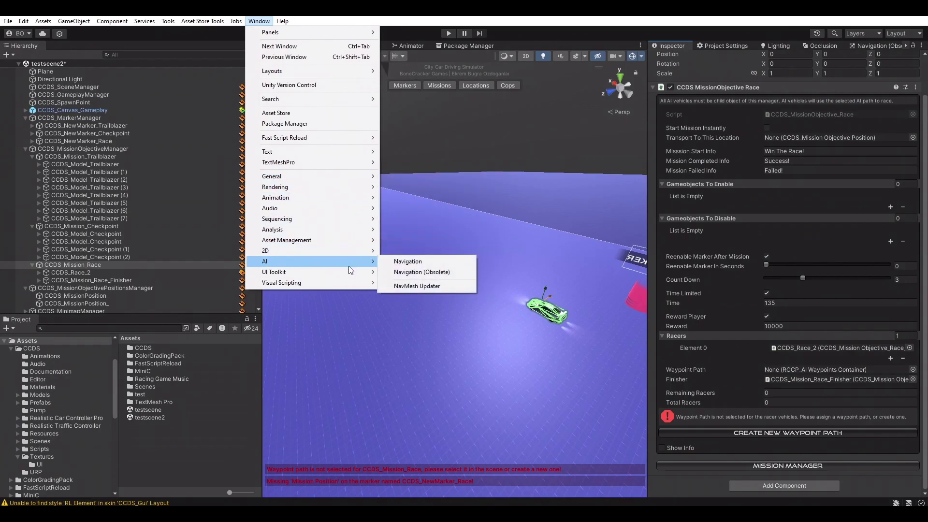
left_click(421, 272)
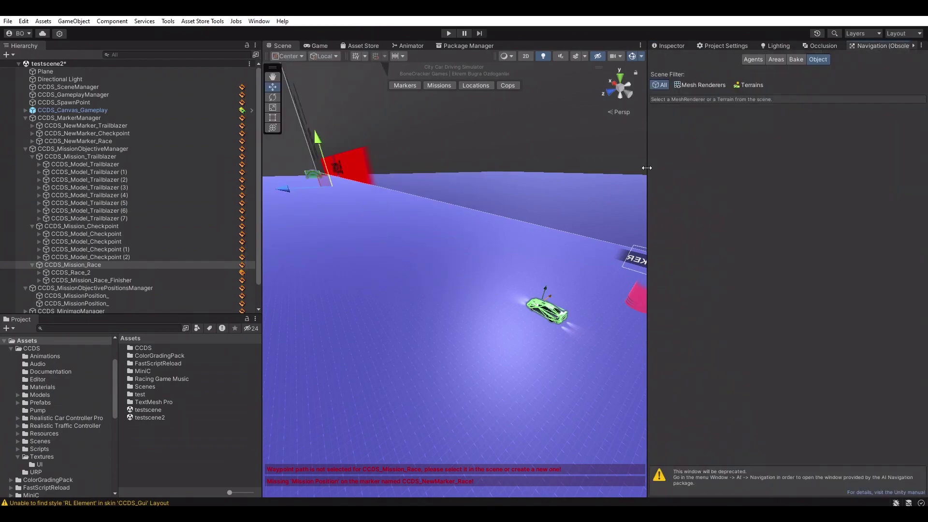
left_click(795, 59)
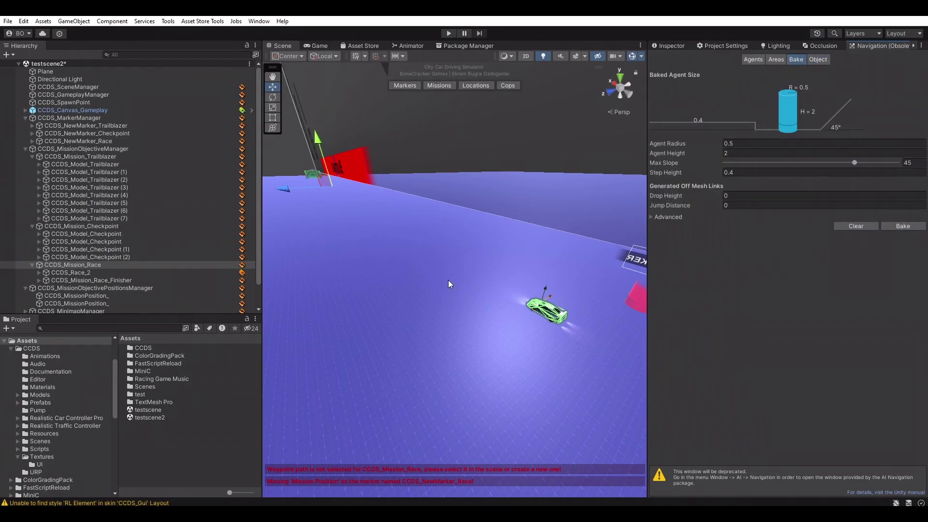
left_click(422, 282)
left_click(670, 46)
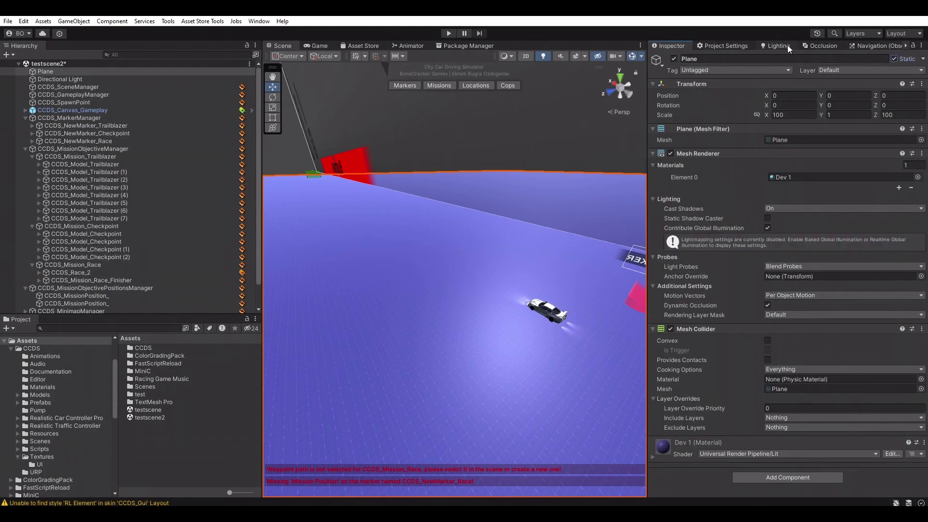
left_click(865, 43)
left_click(903, 226)
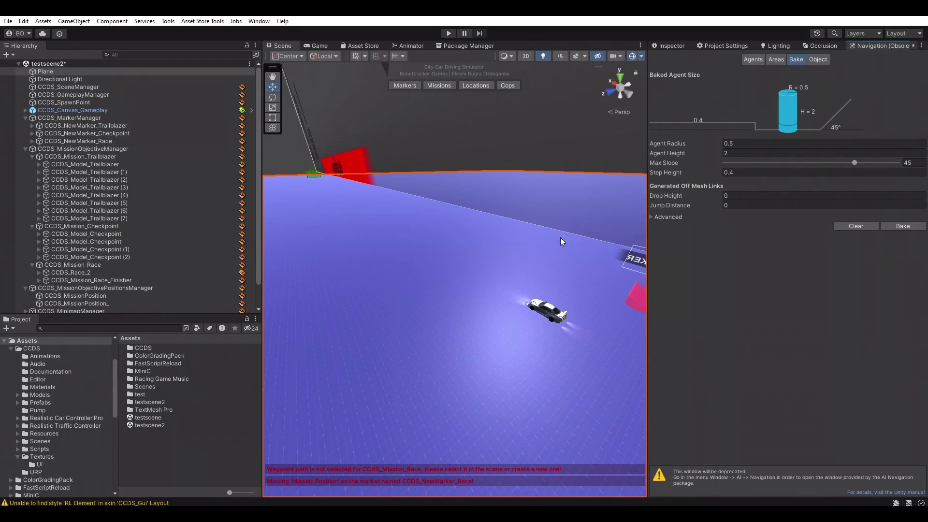
Step: Enable the AI Navigation overlay with Show NavMesh to inspect the baked surface, and hide both again
left_click(642, 46)
left_click(652, 55)
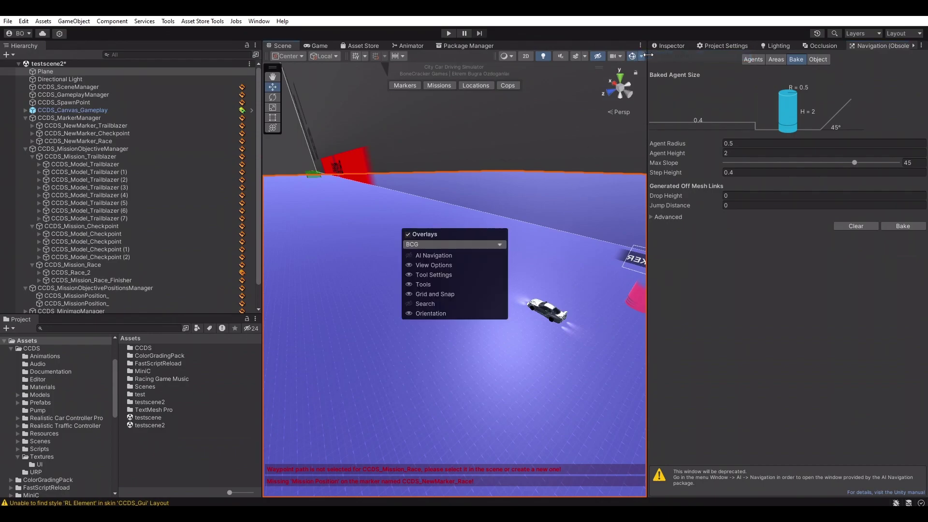
left_click(408, 255)
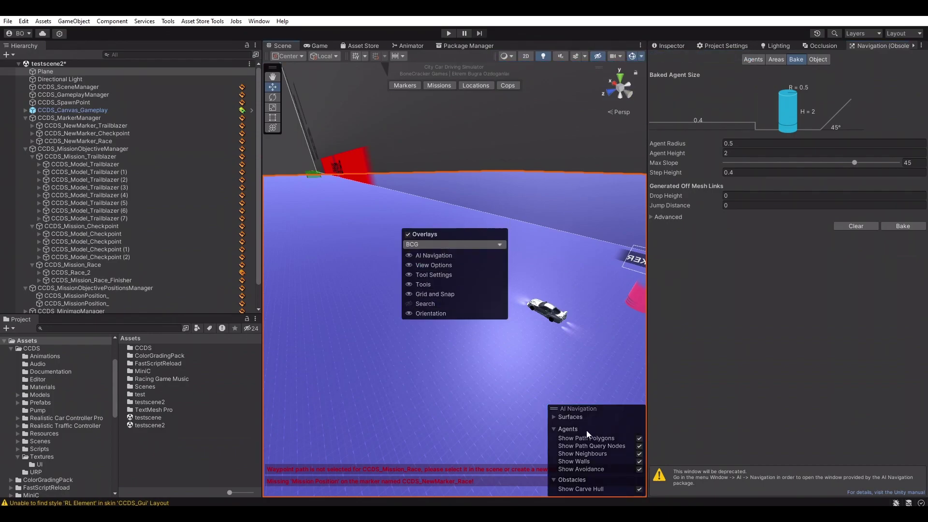
left_click(555, 417)
left_click(639, 410)
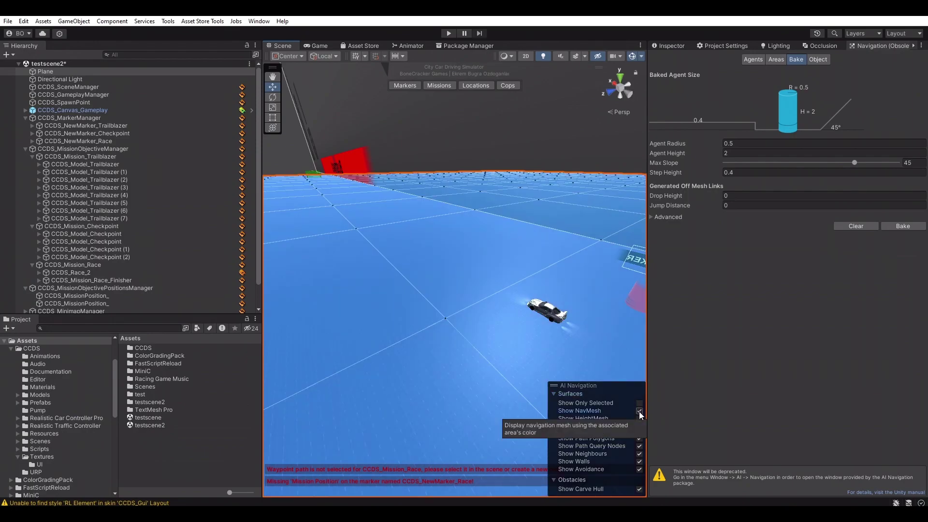
mouse_move(512, 348)
right_mouse_down()
mouse_move(400, 309)
mouse_move(266, 305)
mouse_move(807, 318)
mouse_move(600, 324)
mouse_move(523, 309)
mouse_move(596, 349)
right_mouse_up()
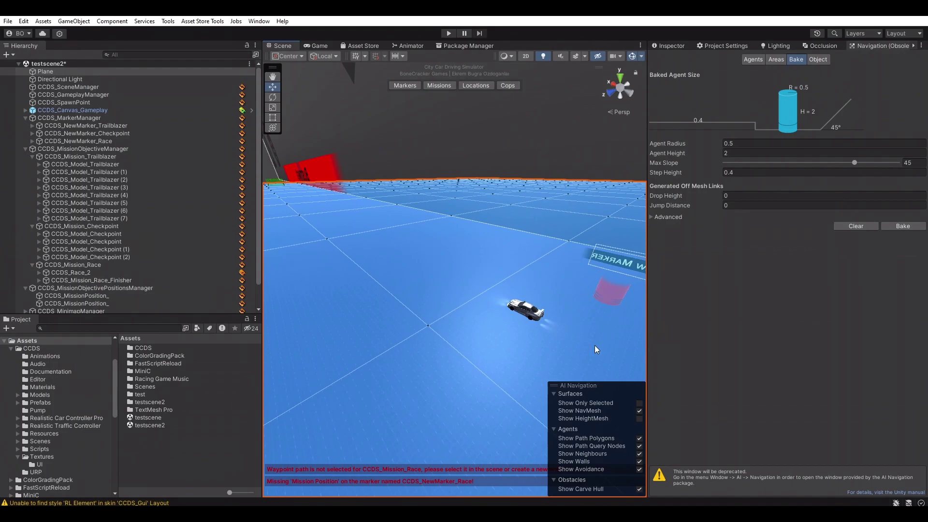
left_click(638, 411)
right_click(564, 385)
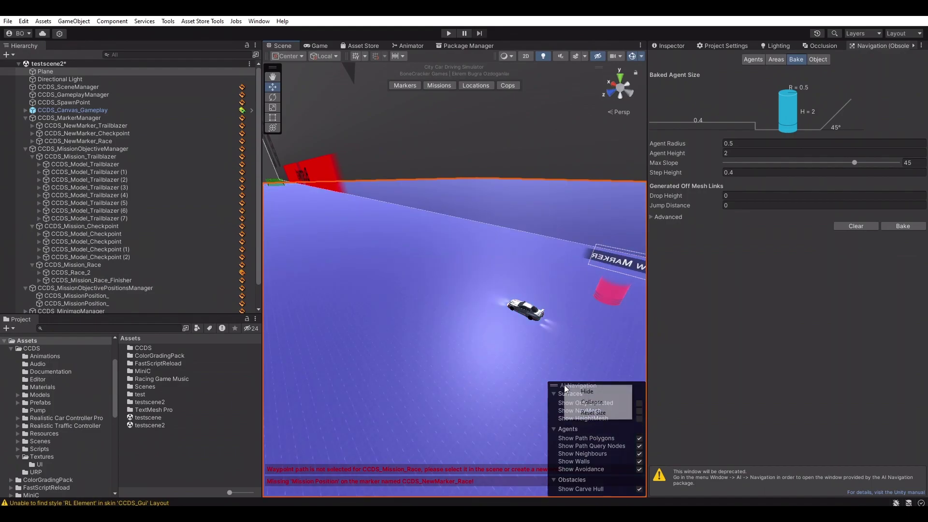
left_click(595, 391)
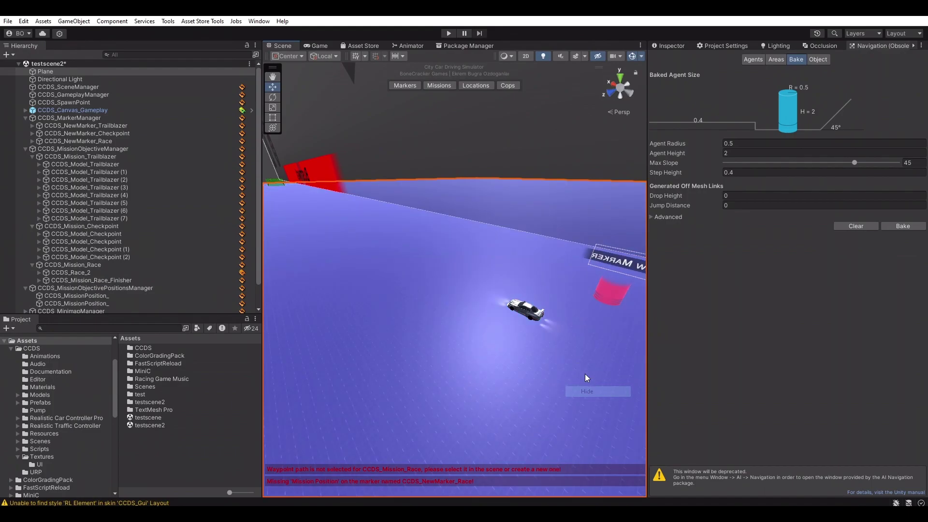
Step: Open the CCDS_Mission_Race objective and create a new waypoint path for its racers
left_click(453, 86)
left_click(683, 45)
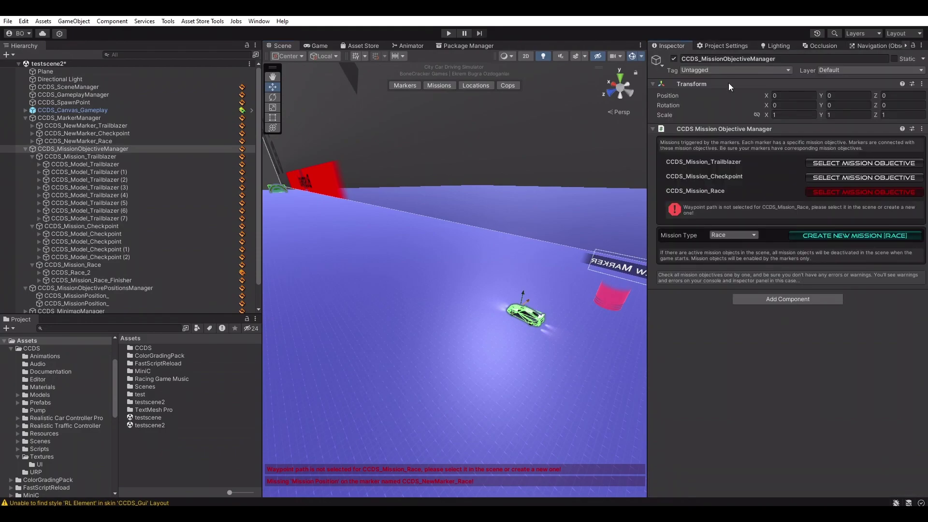
left_click(839, 195)
scroll(848, 253, "down", 2)
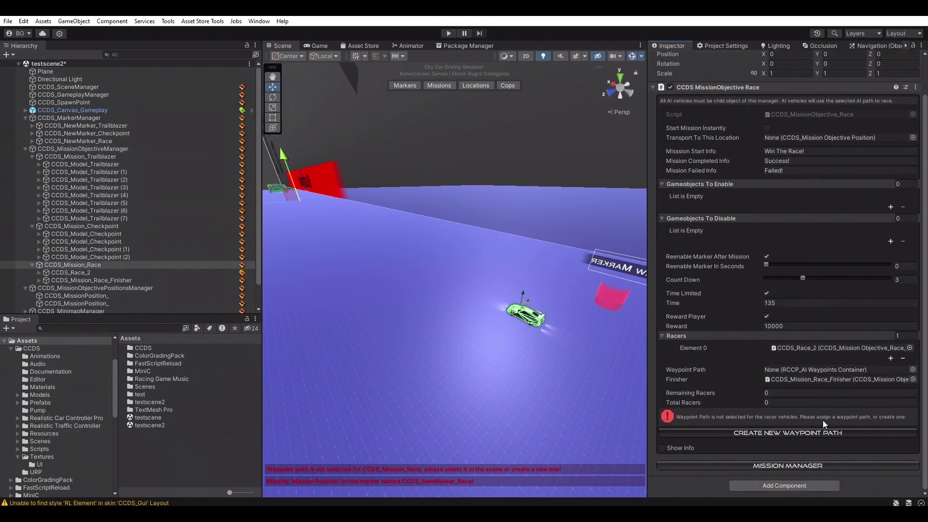
left_click(809, 433)
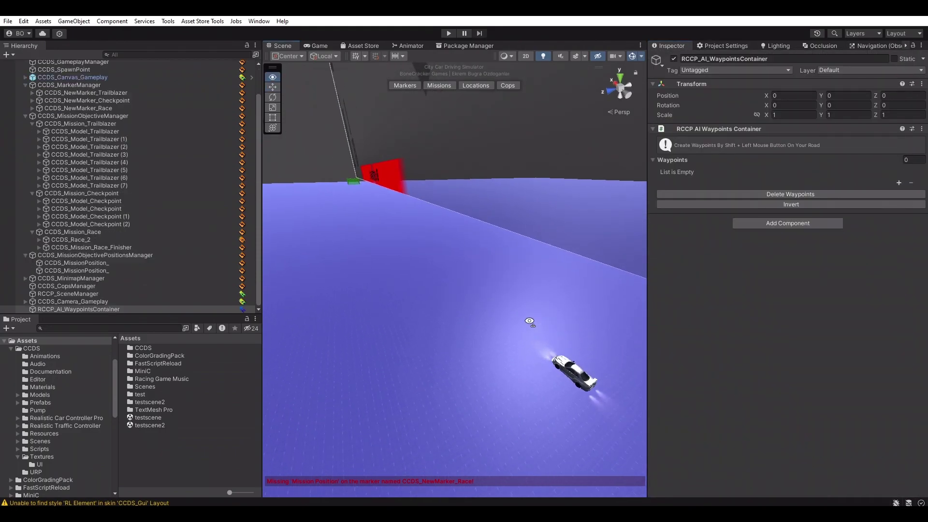
Step: Place six waypoints along the ground from ahead of the racer car to just past the race finisher
left_click(499, 353, "shift")
left_click(408, 272, "shift")
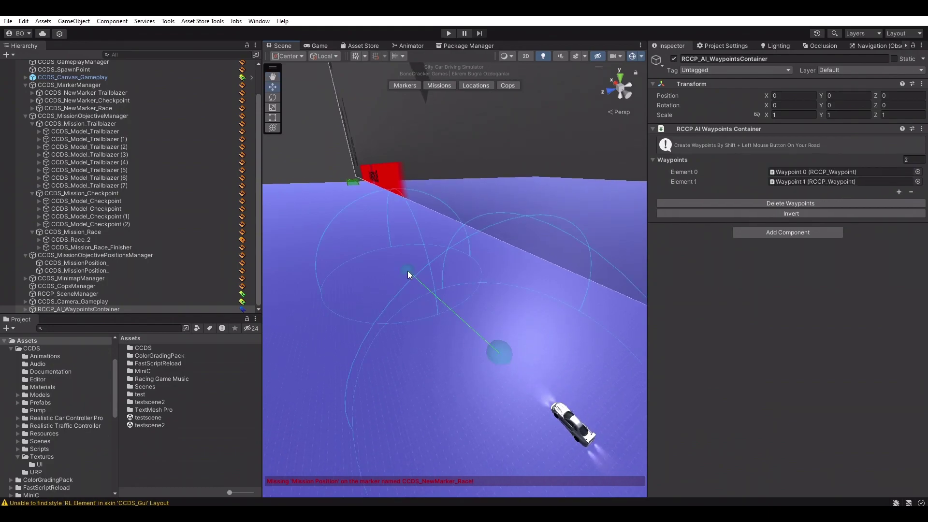
left_click_drag(407, 271, 429, 289, "alt")
left_click(416, 274, "shift")
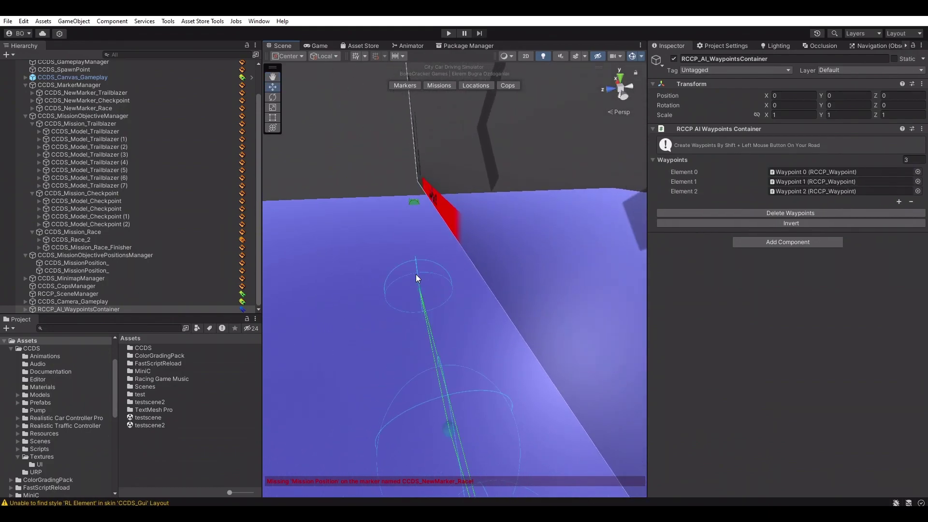
left_click(417, 236, "shift")
key("w")
right_click_drag(415, 233, 502, 288)
left_click(480, 274, "shift")
left_click(427, 234, "shift")
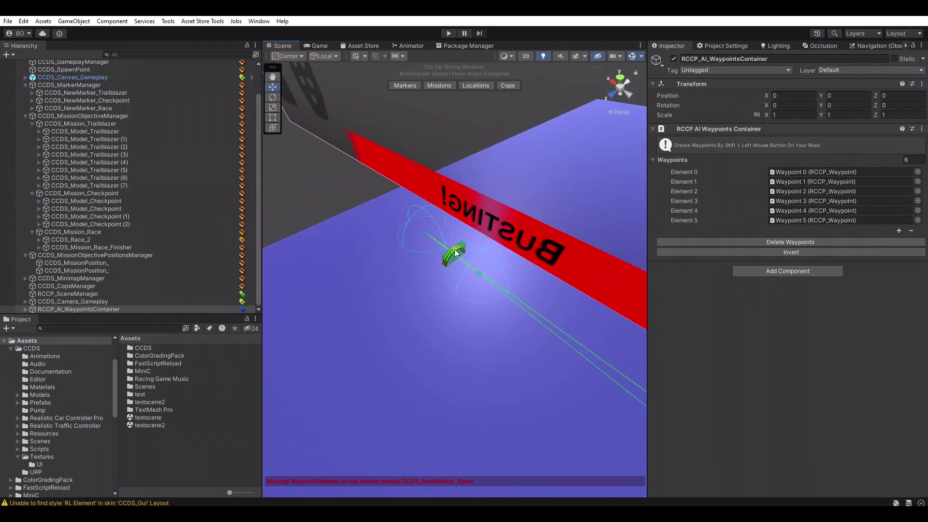
left_click_drag(427, 234, 461, 246, "alt")
key("w")
right_click_drag(460, 245, 818, 208)
left_click_drag(817, 208, 468, 230, "alt")
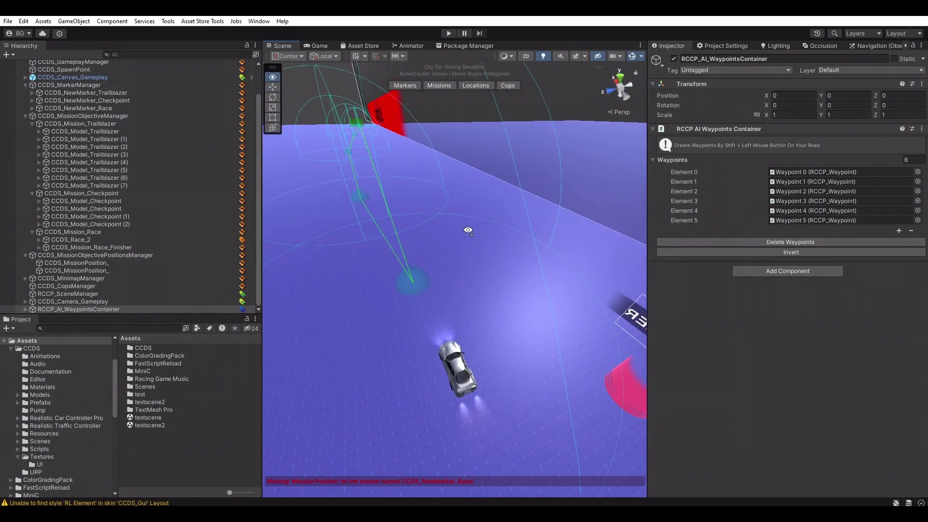
Step: Open the CCDS_Mission_Race objective and review its assigned racers, waypoint path and finisher
left_click(432, 87)
left_click(899, 215)
scroll(899, 215, "down", 1)
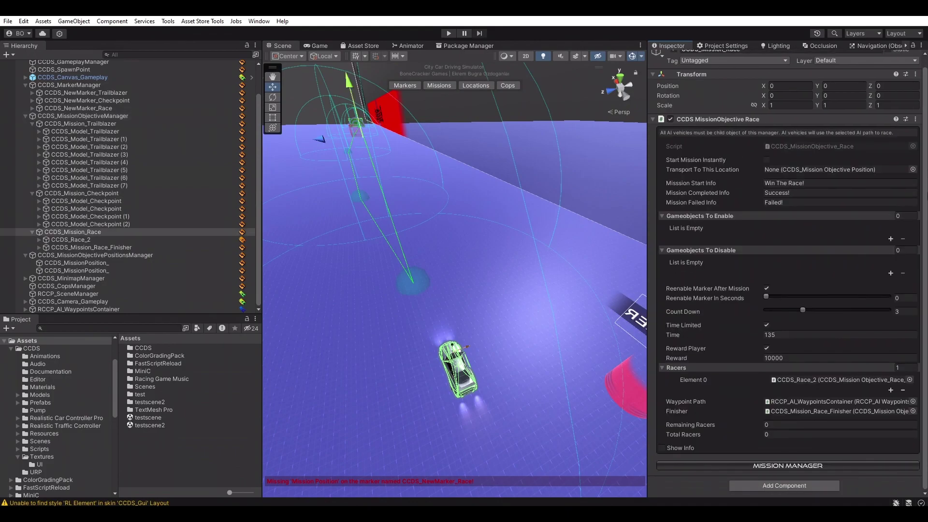
scroll(926, 210, "up", 1)
right_click_drag(509, 279, 386, 281)
key("f")
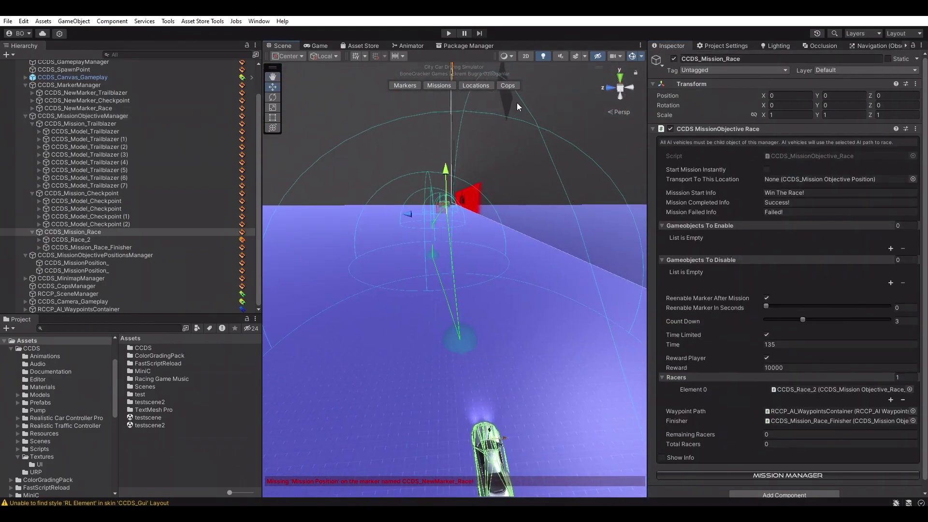
Step: Create a new spawn position for CCDS_NewMarker_Race from the marker manager
left_click(408, 86)
left_click(846, 272)
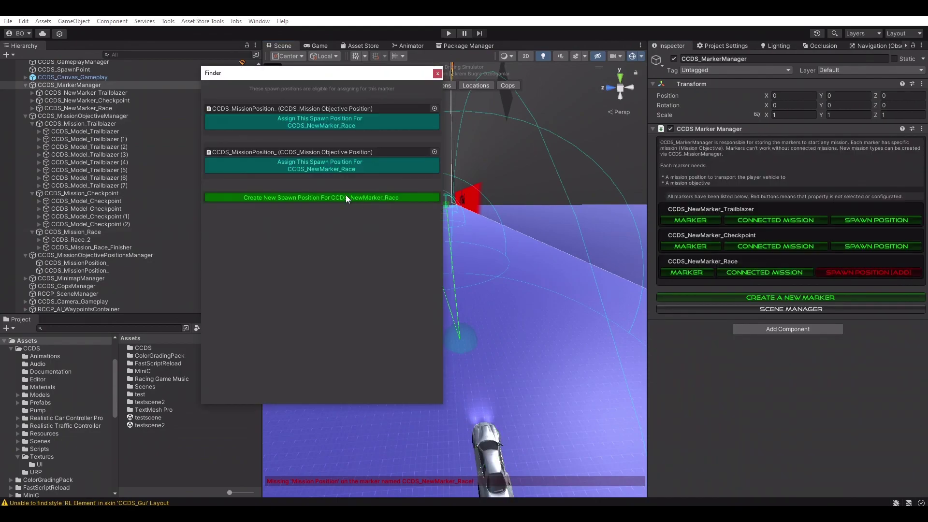
left_click(345, 198)
Step: Rotate the race spawn position to 90° on Y and set its Y position to 1
key("e")
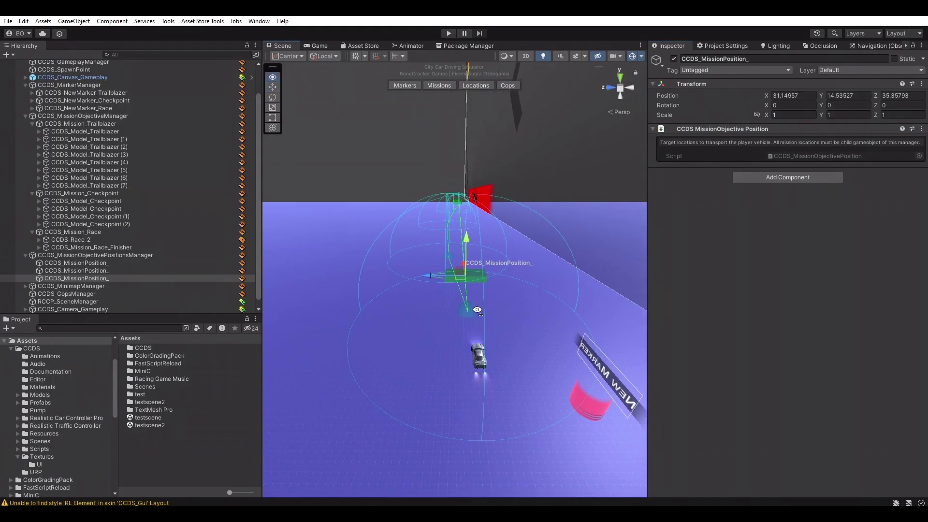
left_click_drag(468, 315, 319, 307)
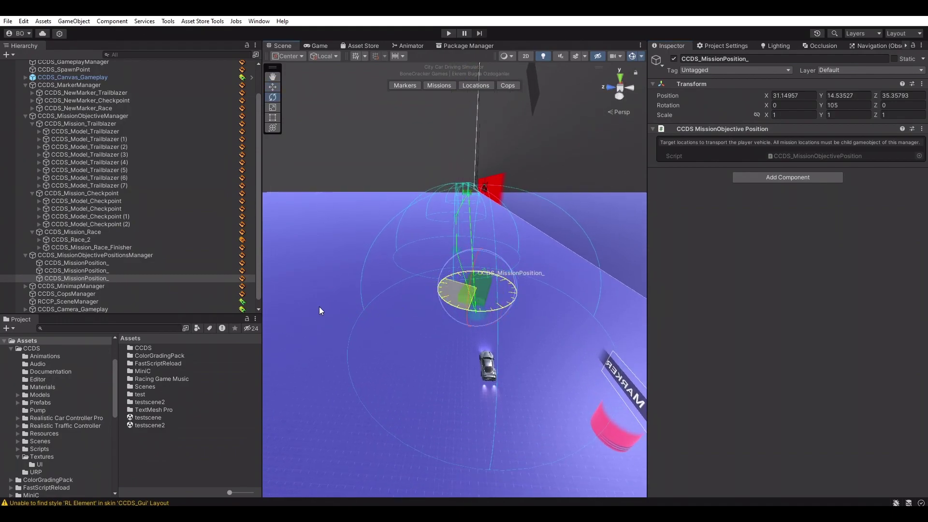
left_click(843, 98)
type("1")
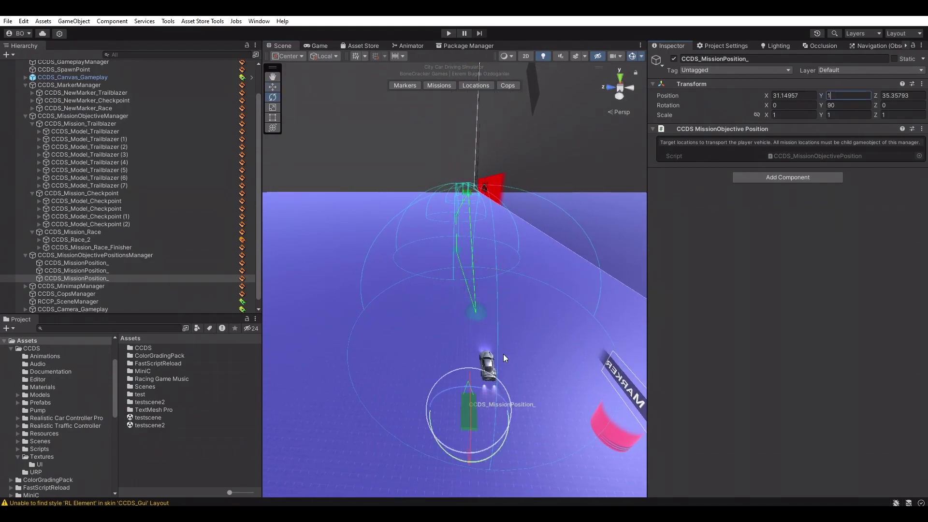
Step: Move the race spawn position beside the racer car, at about X 36.42 and Z 36.23
right_click_drag(503, 354, 497, 377)
key("w")
left_click_drag(466, 386, 457, 350)
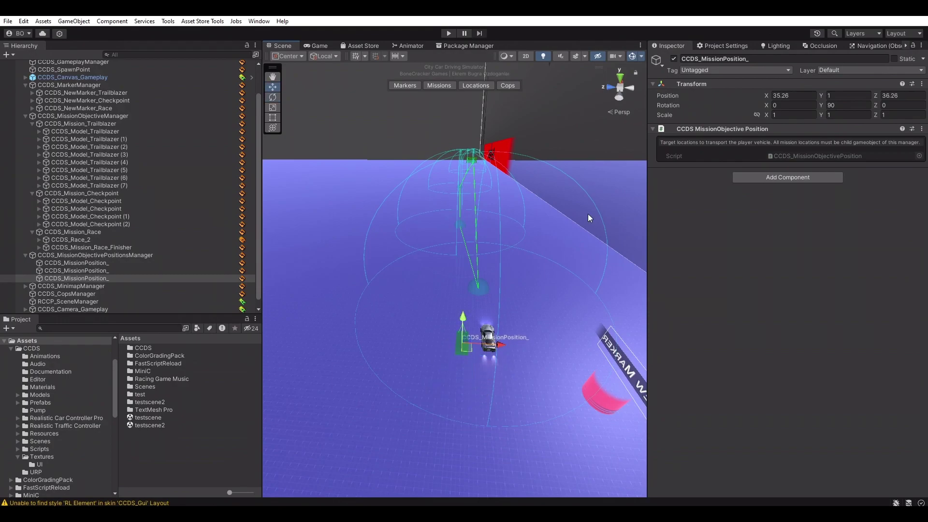
left_click(619, 79)
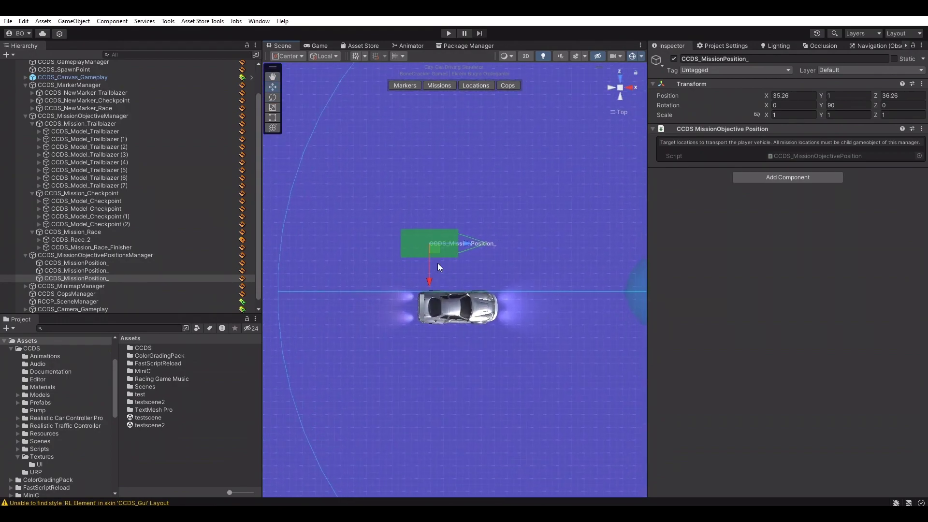
left_click_drag(441, 248, 462, 249)
right_click_drag(458, 250, 503, 74)
Step: Run the game and drive into the race marker to start the Race mission
left_click(450, 33)
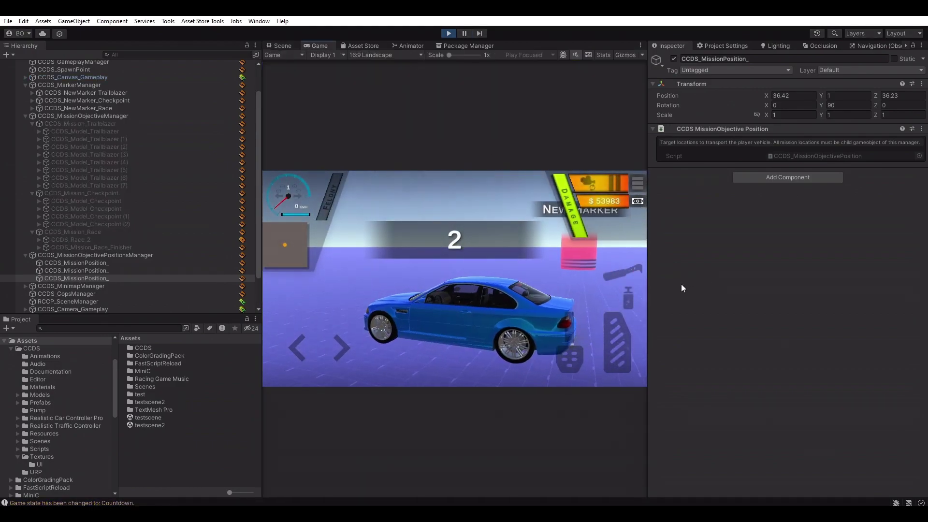
key("w")
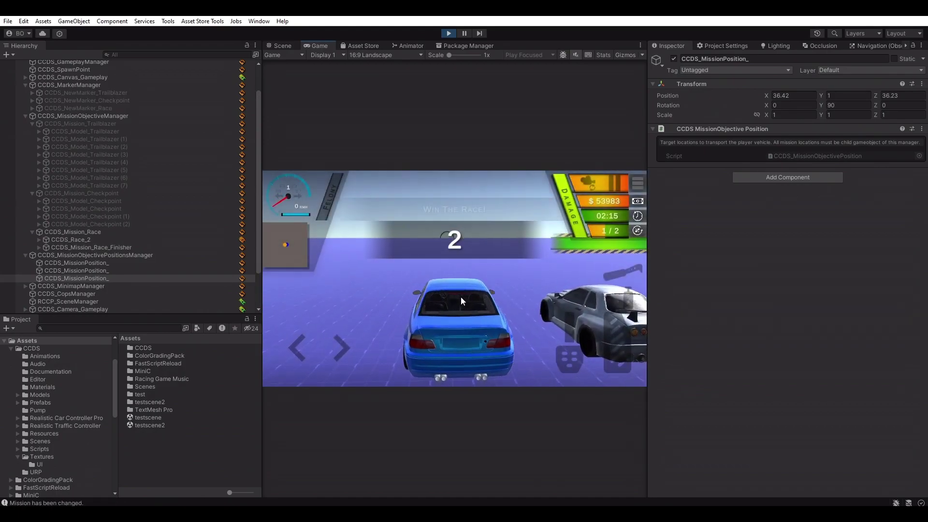
key("w")
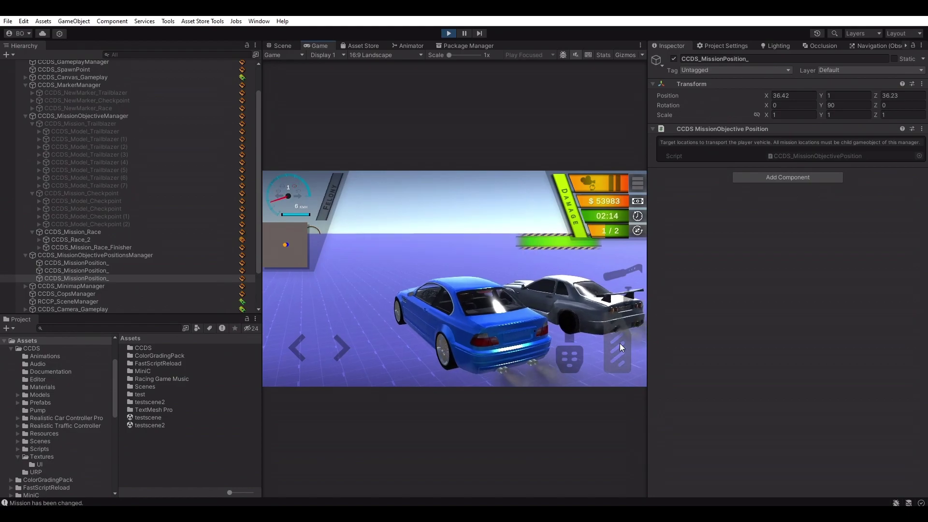
Step: Drive the race against the AI car up to the finisher, and stop the game
left_click_drag(485, 289, 585, 285)
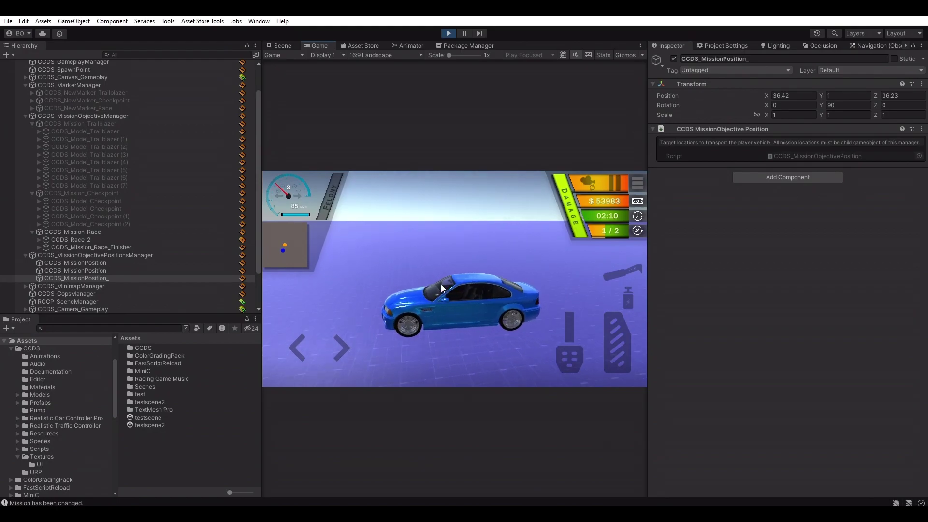
left_click_drag(611, 353, 306, 356)
left_click_drag(439, 285, 501, 313)
left_click(628, 345)
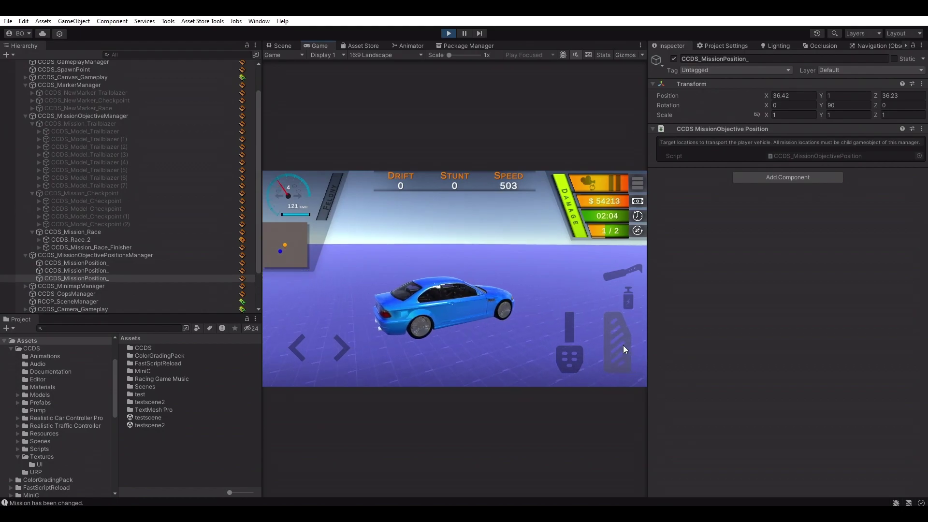
left_click(563, 348)
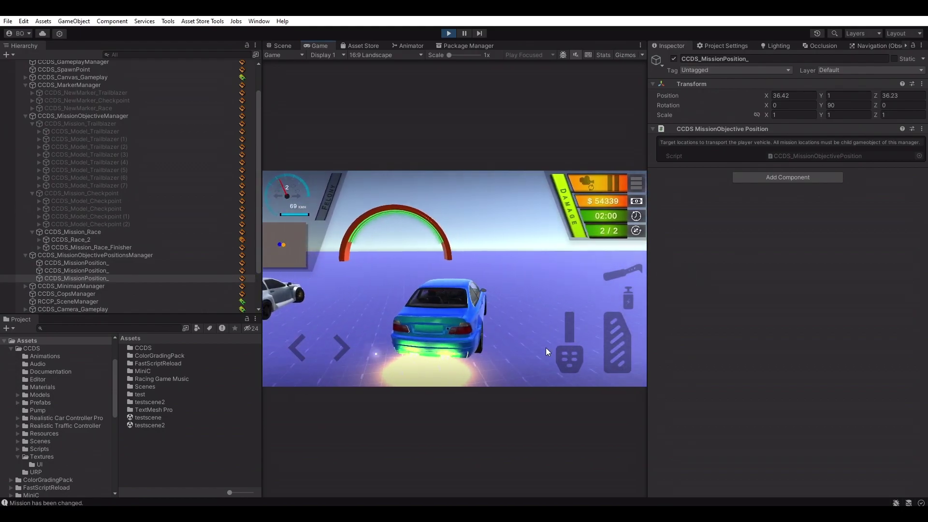
left_click(563, 354)
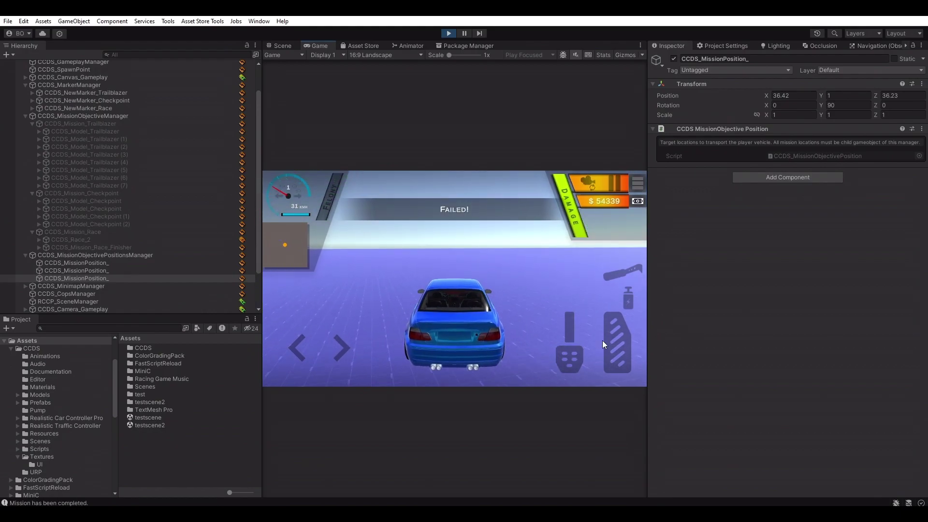
left_click_drag(492, 281, 551, 269)
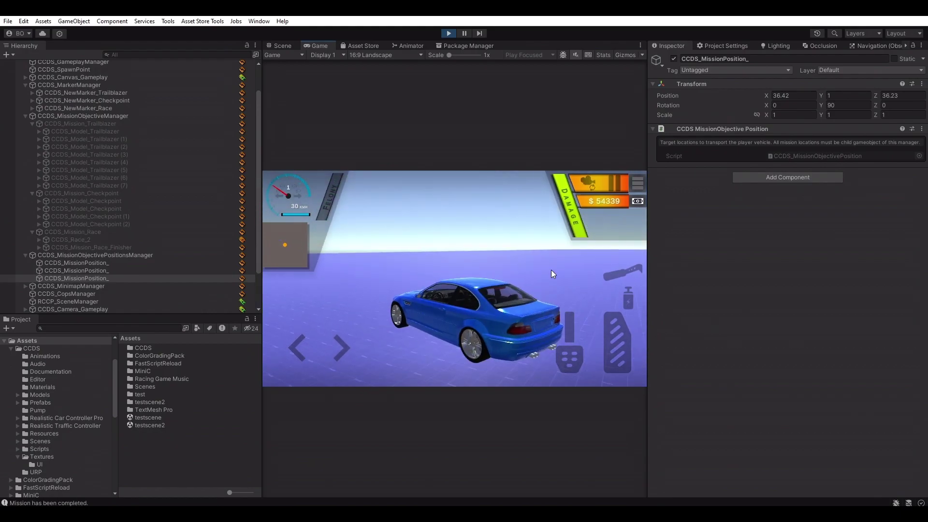
left_click(449, 33)
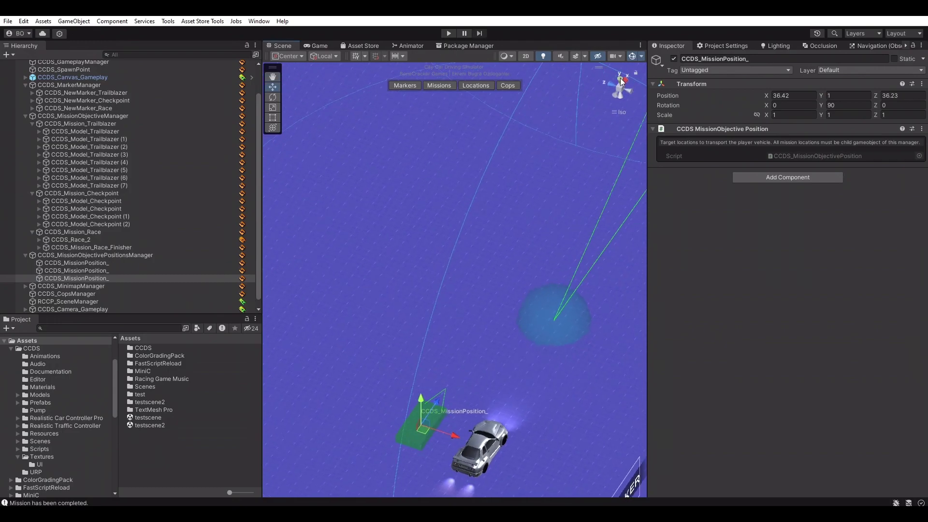
Step: Create a new marker named CCDS_NewMarker_Pursuit from the marker manager
left_click(619, 90)
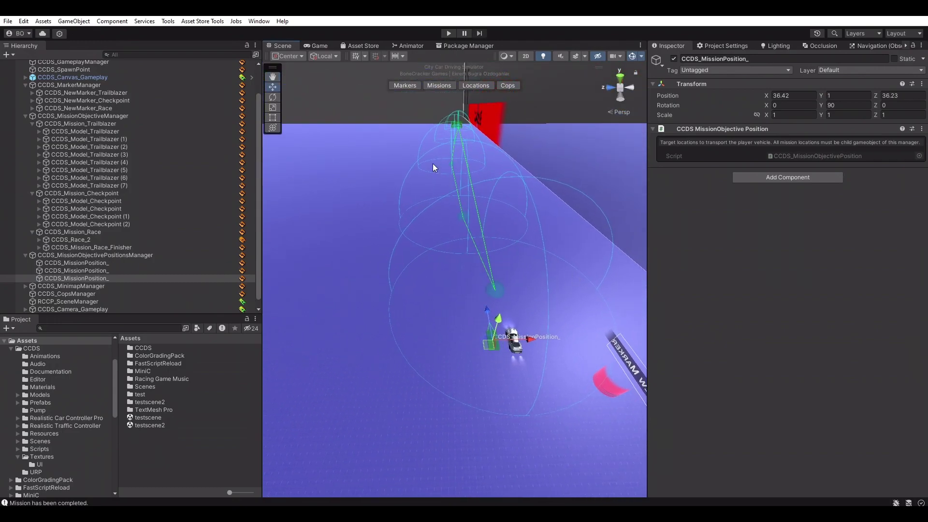
left_click(404, 86)
left_click(754, 297)
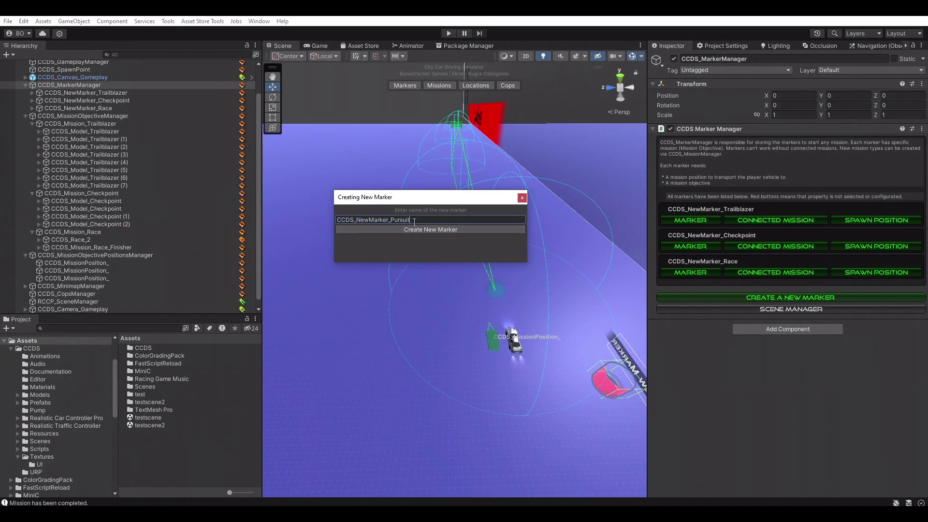
left_click(442, 231)
Step: Create and assign a new mission of type Pursuit for CCDS_NewMarker_Pursuit
left_click(722, 252)
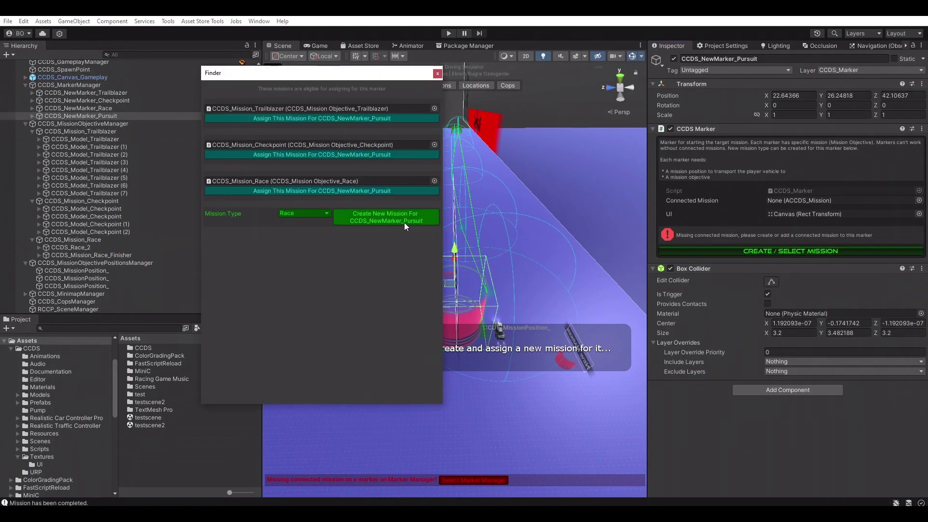
left_click(305, 248)
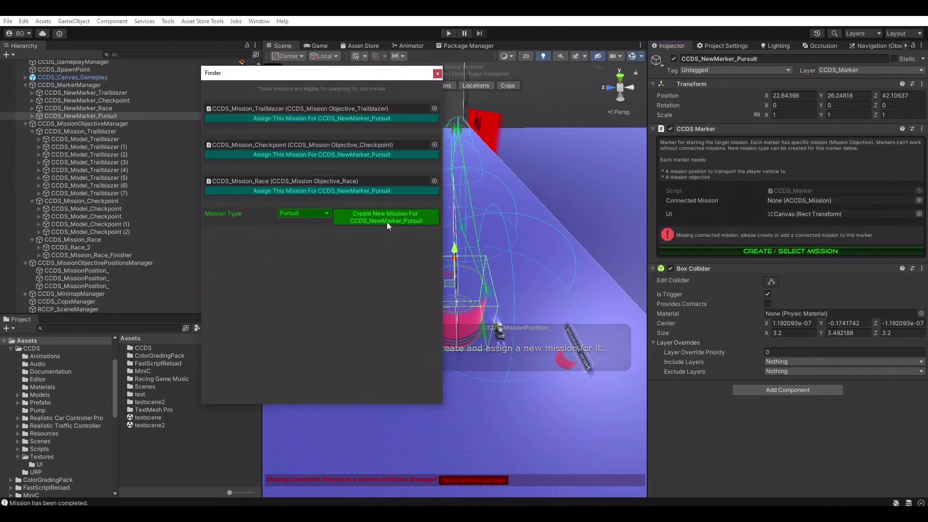
left_click(386, 221)
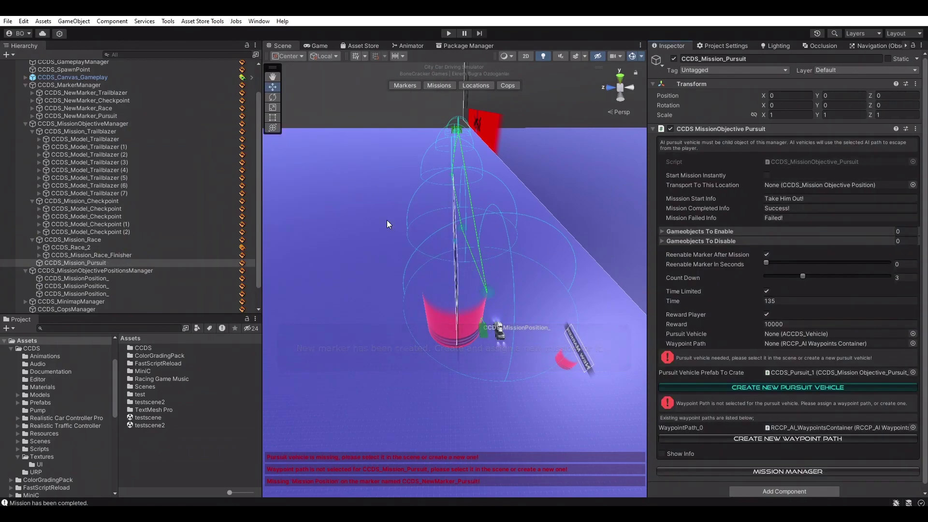
Step: Create a new pursuit vehicle from the CCDS_Pursuit_1 prefab and reset its transform
left_click(821, 387)
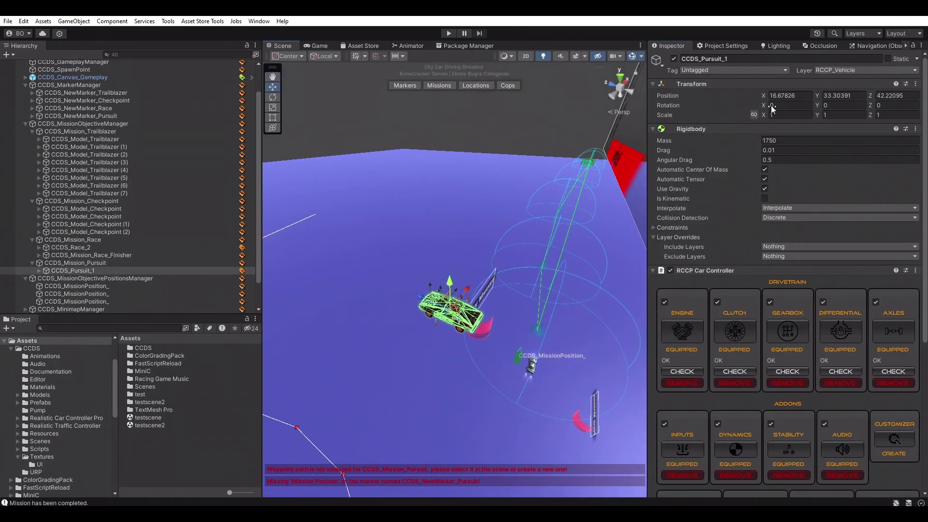
right_click(688, 85)
left_click(708, 88)
Step: Rotate the pursuit vehicle to -90° on Y and move it to about X -59.5, Y 1, Z 16.6
right_click_drag(549, 292, 421, 278)
key("f")
left_click_drag(421, 280, 535, 319, "alt")
key("e")
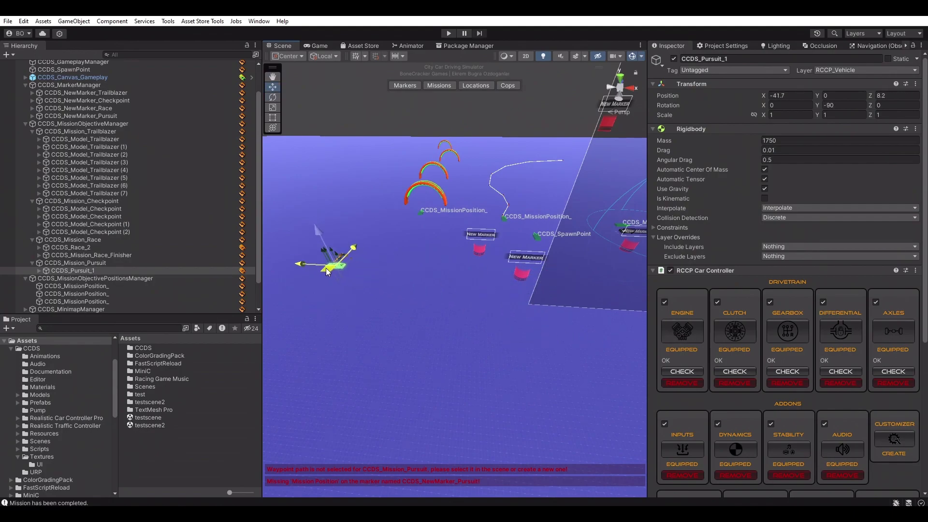
right_click_drag(454, 269, 379, 245)
key("f")
scroll(496, 261, "down", 8)
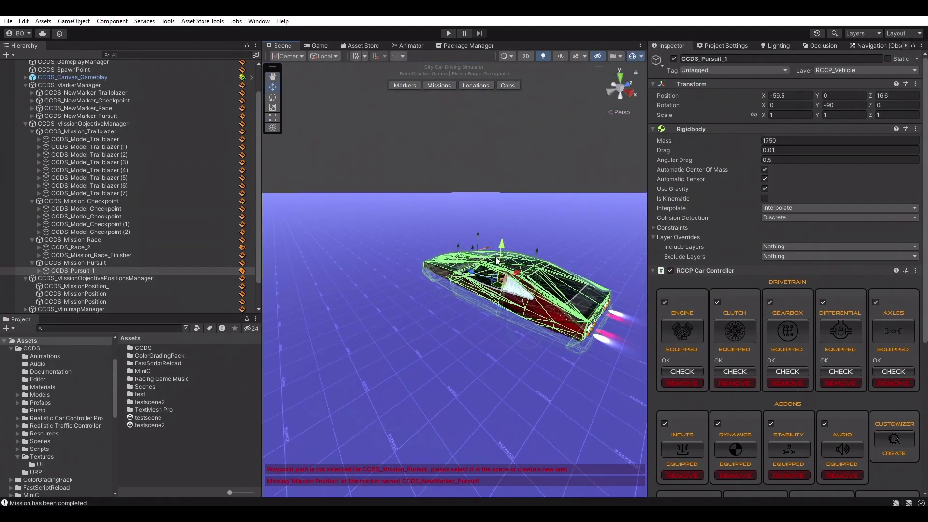
left_click(845, 95)
type("1")
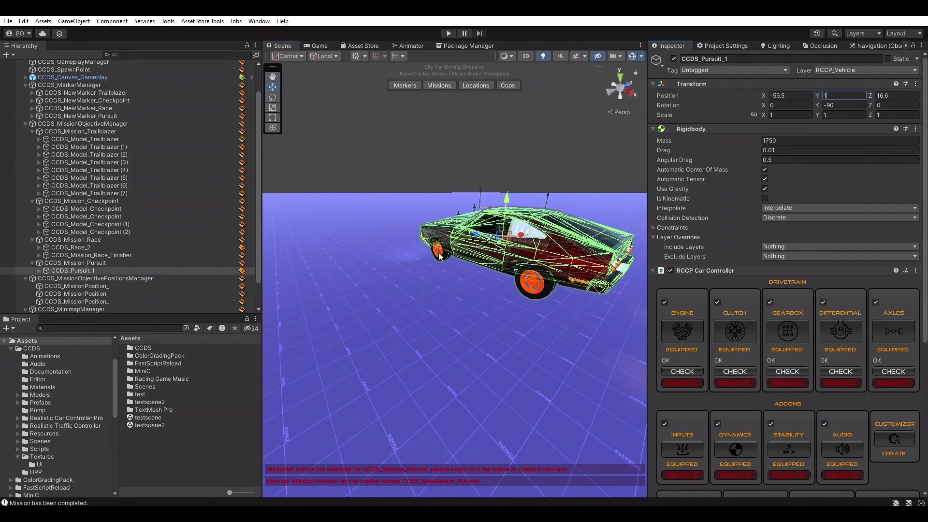
Step: Open the CCDS_Mission_Pursuit objective and create a new waypoint path for the pursuit vehicle
key("s")
key("a")
right_click_drag(430, 241, 589, 226)
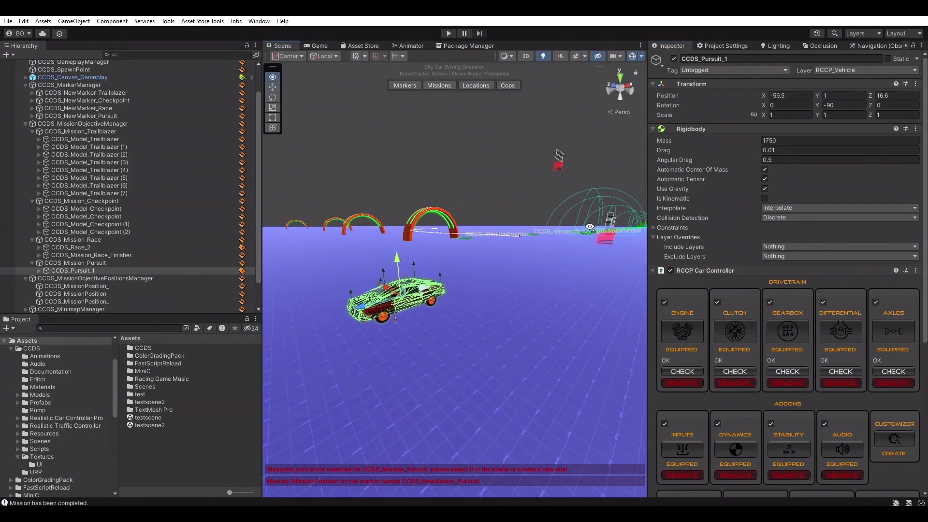
left_click_drag(590, 227, 457, 244, "alt")
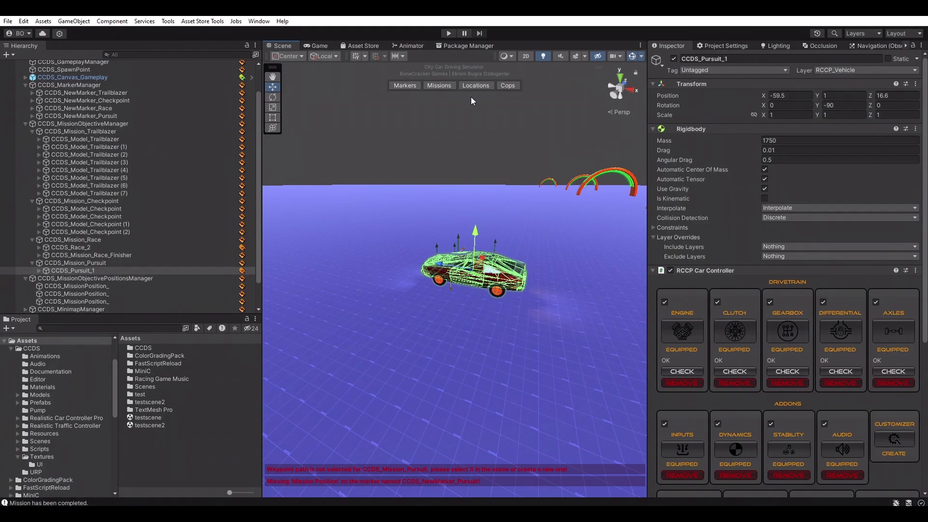
left_click(440, 85)
left_click(845, 207)
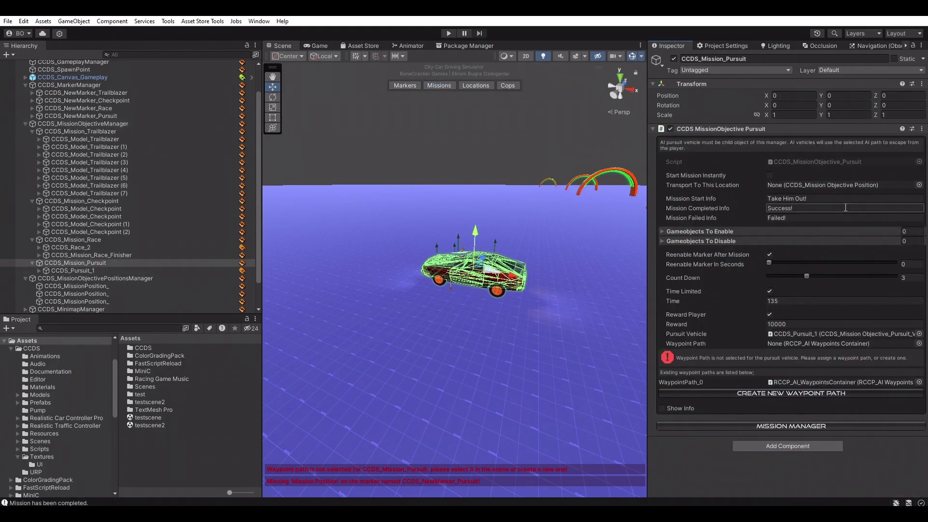
left_click(851, 394)
Step: Place seven waypoints in a loop on the ground ahead of the pursuit vehicle
left_click_drag(593, 280, 471, 313, "alt")
left_click(458, 305, "shift")
left_click(408, 259, "shift")
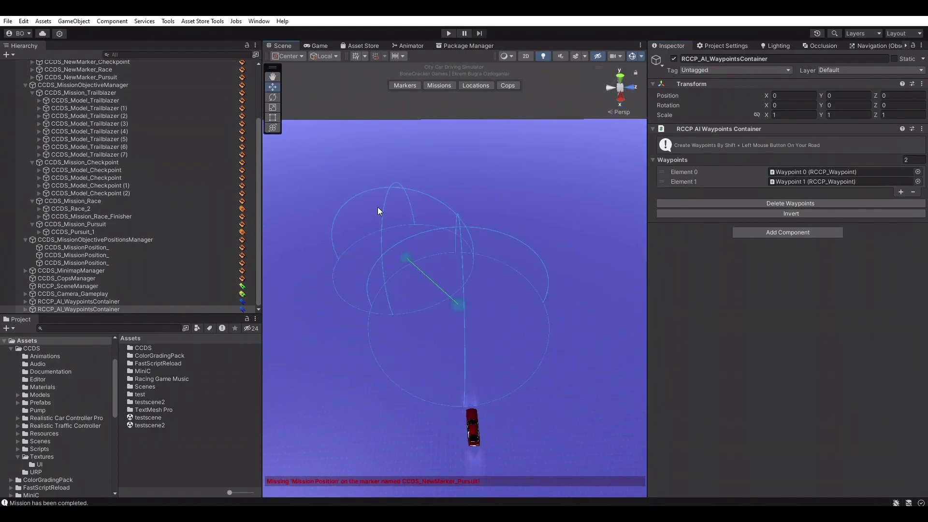
left_click(380, 204, "shift")
left_click(412, 173, "shift")
left_click(481, 153, "shift")
left_click(547, 163, "shift")
left_click(583, 214, "shift")
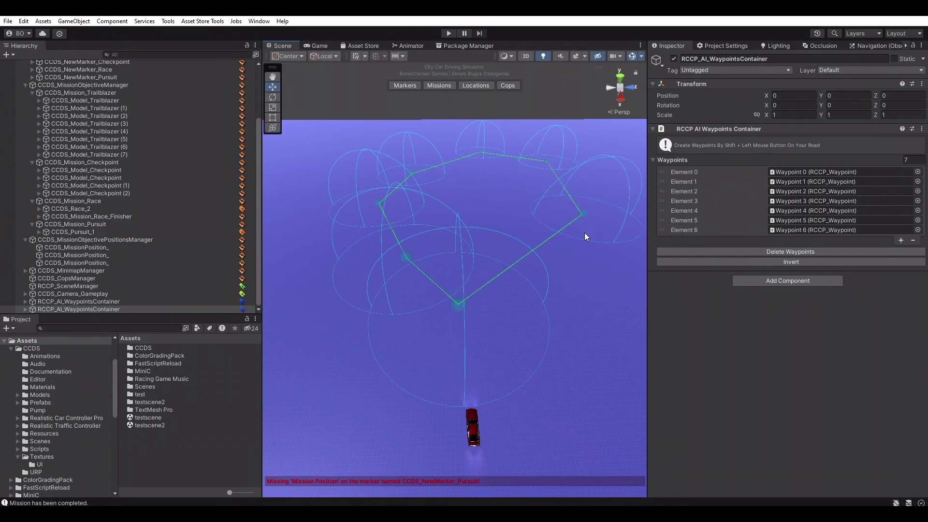
Step: Add an eighth waypoint to the pursuit path, on the near side of the loop facing the pursuit vehicle
left_click(573, 271, "shift")
left_click_drag(550, 329, 555, 305, "alt")
Step: Create a new spawn position for the CCDS_NewMarker_Pursuit marker from the marker manager
left_click(443, 86)
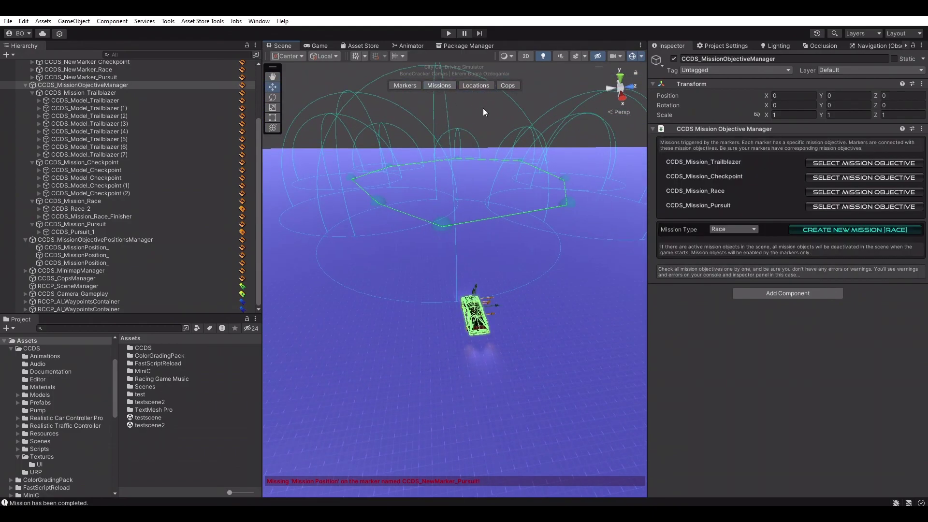
left_click(415, 85)
left_click(852, 298)
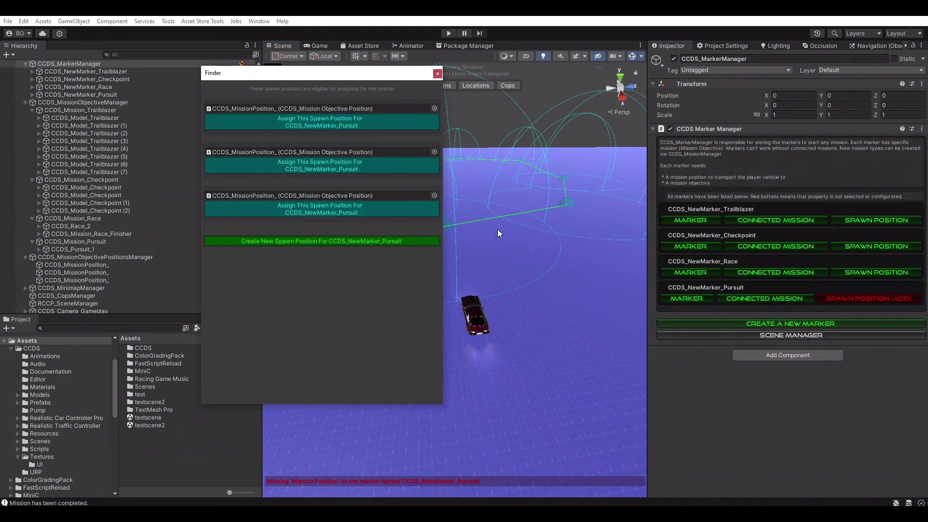
left_click(353, 241)
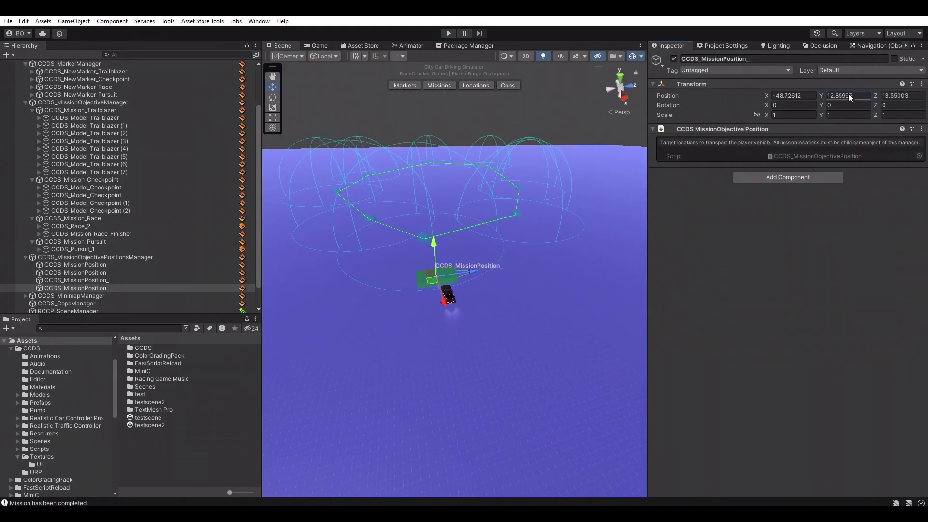
Step: Set the new pursuit spawn position to Y 1 and place it behind the pursuit vehicle, facing the vehicle
type("1")
right_click_drag(528, 252, 500, 271)
key("e")
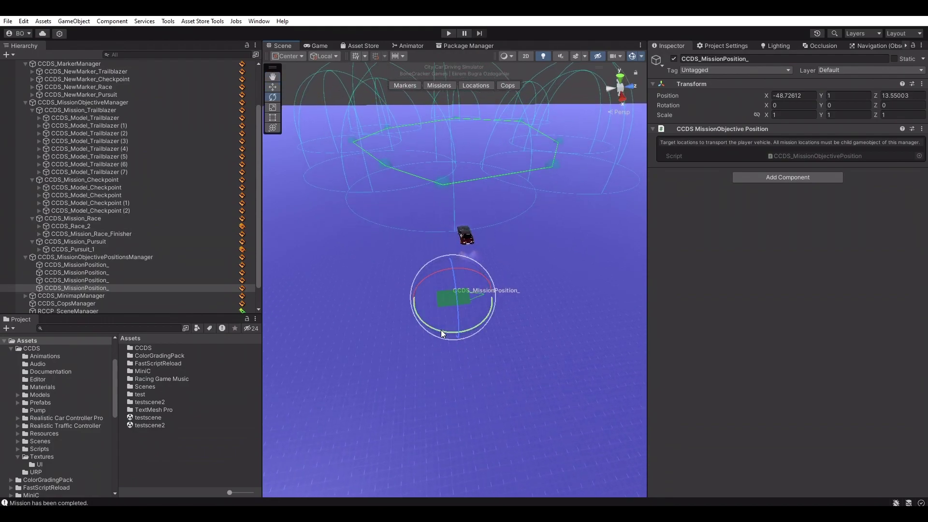
key("w")
left_click_drag(455, 347, 440, 359)
Step: Examine the Checkpoint and Trailblazer markers in the scene and the missions connected to them
mouse_move(442, 344)
right_mouse_down()
mouse_move(527, 312)
mouse_move(760, 288)
mouse_move(468, 285)
mouse_move(487, 269)
mouse_move(449, 322)
right_mouse_up()
key("d")
left_click(450, 330)
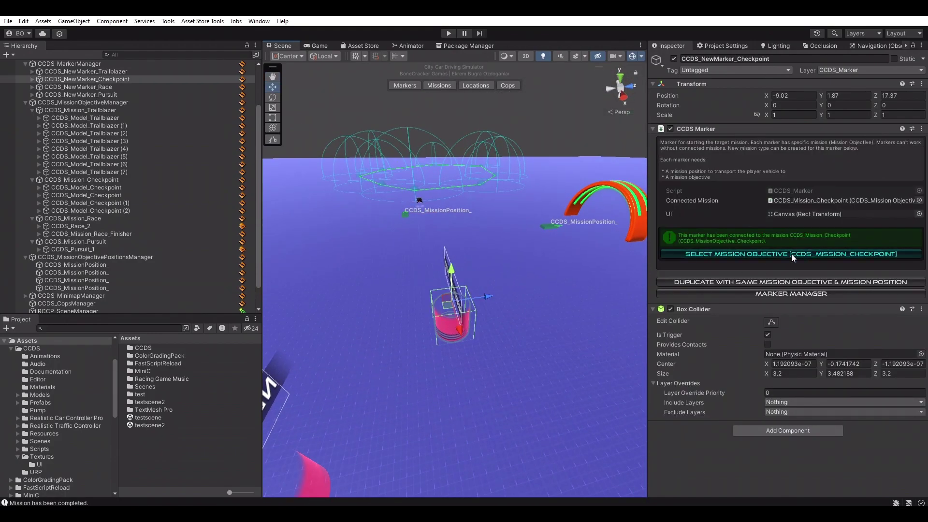
right_click_drag(532, 261, 354, 262)
key("w")
key("d")
left_click(383, 291)
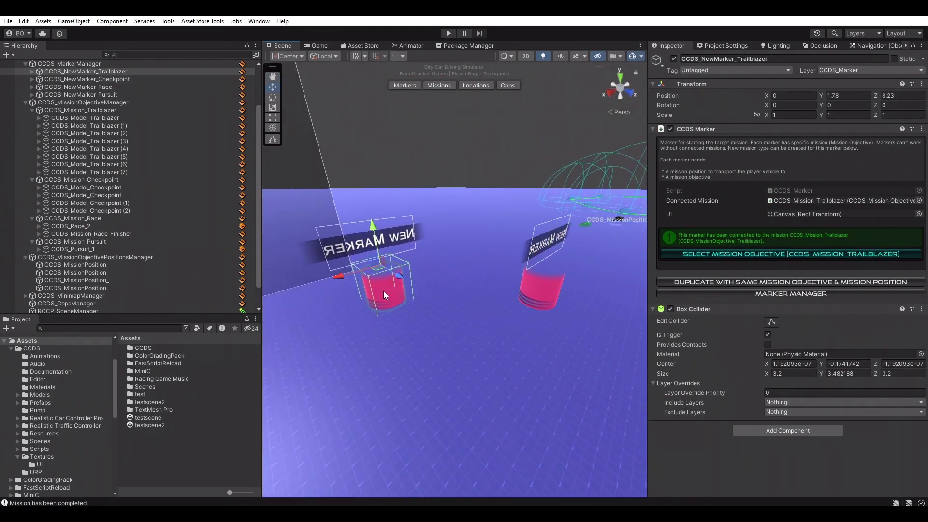
Step: Reset the transform of CCDS_NewMarker_Pursuit and move it near the other markers, to about X -16.8, Y 1.81, Z 29.2
mouse_move(384, 291)
right_mouse_down()
mouse_move(696, 278)
mouse_move(7, 293)
mouse_move(874, 273)
mouse_move(839, 251)
mouse_move(490, 242)
mouse_move(486, 251)
mouse_move(520, 303)
right_mouse_up()
key("w")
left_click(491, 242)
right_click(702, 91)
left_click(717, 95)
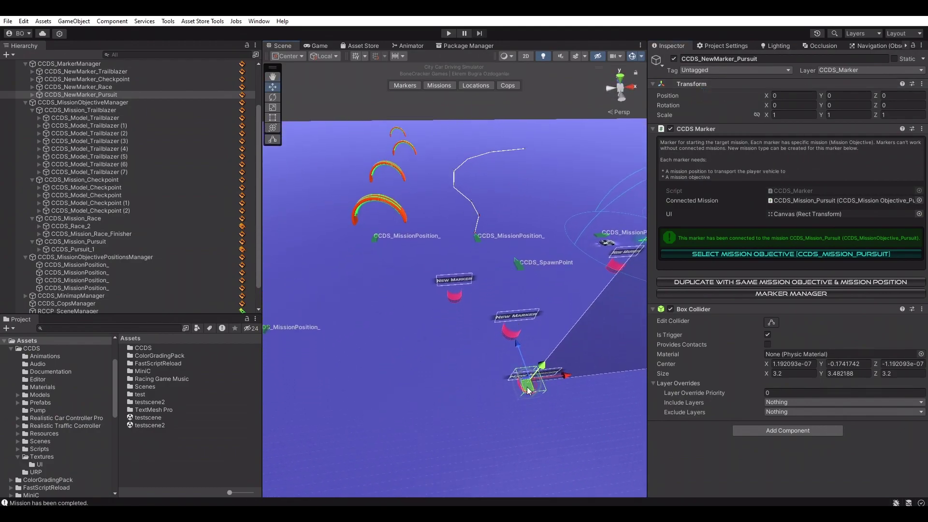
key("f")
mouse_move(418, 267)
left_mouse_down()
mouse_move(456, 192)
mouse_move(442, 202)
left_mouse_up()
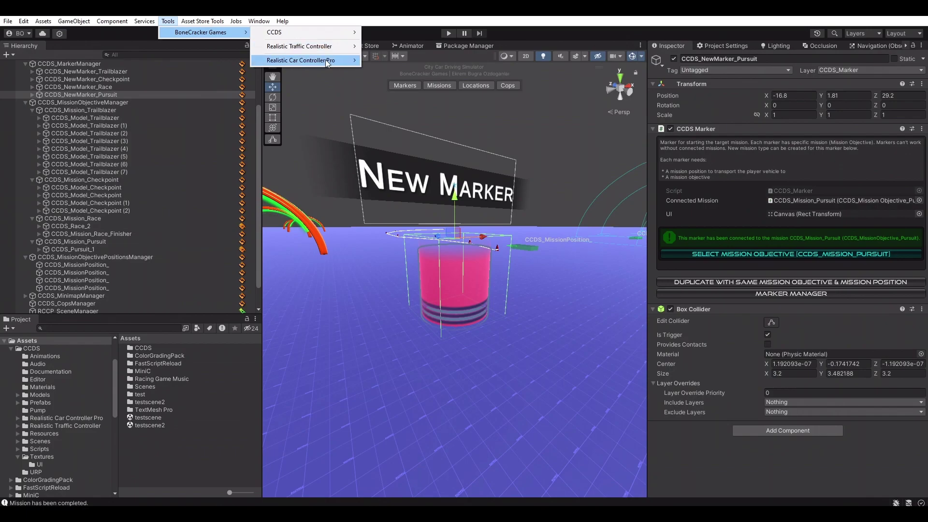
Step: Open the Realistic Car Controller Pro settings and disable the mobile controller
mouse_move(326, 60)
left_click(401, 60)
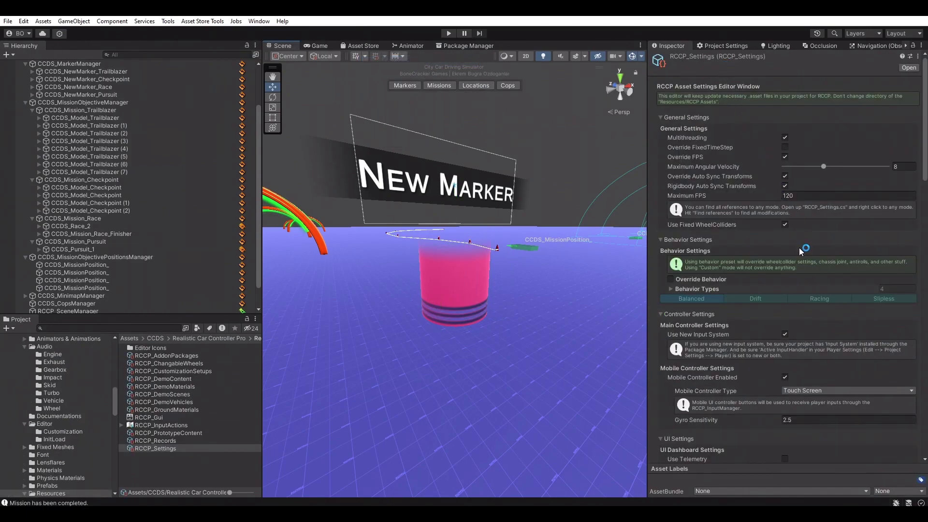
left_click(785, 377)
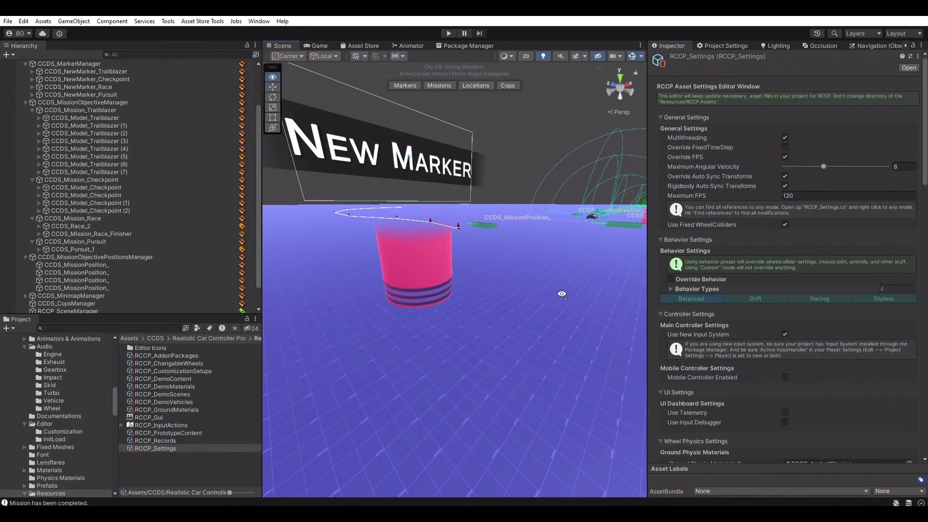
Step: Run the scene, drive the player car into the pursuit marker and chase the pursuit vehicle to test the mission
left_click(448, 33)
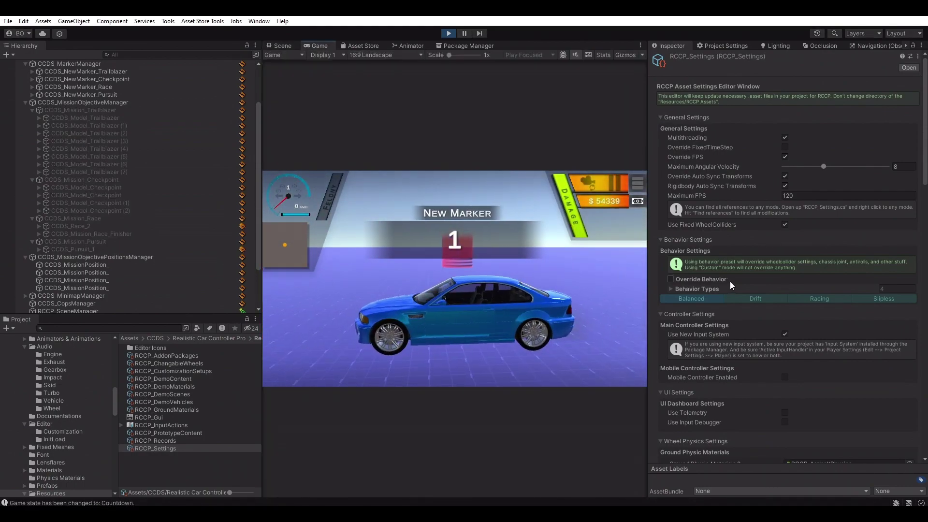
key("w")
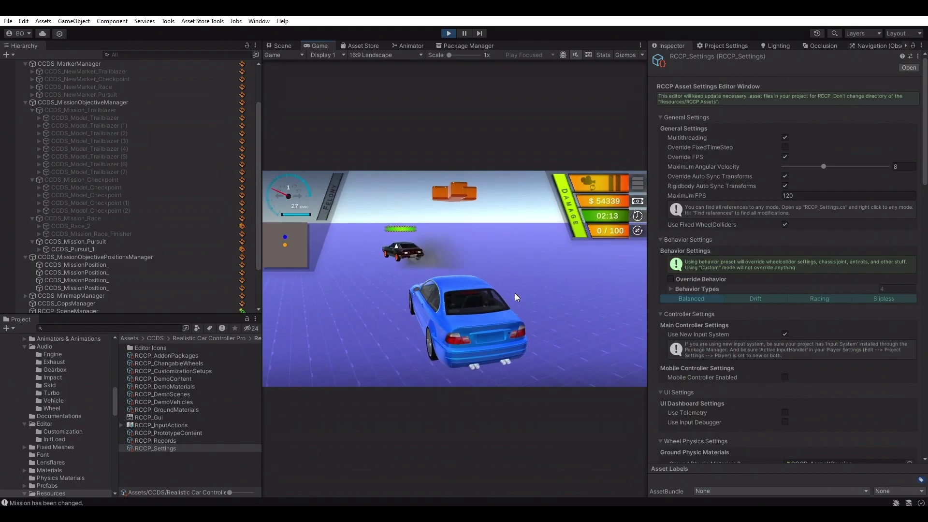
key("d")
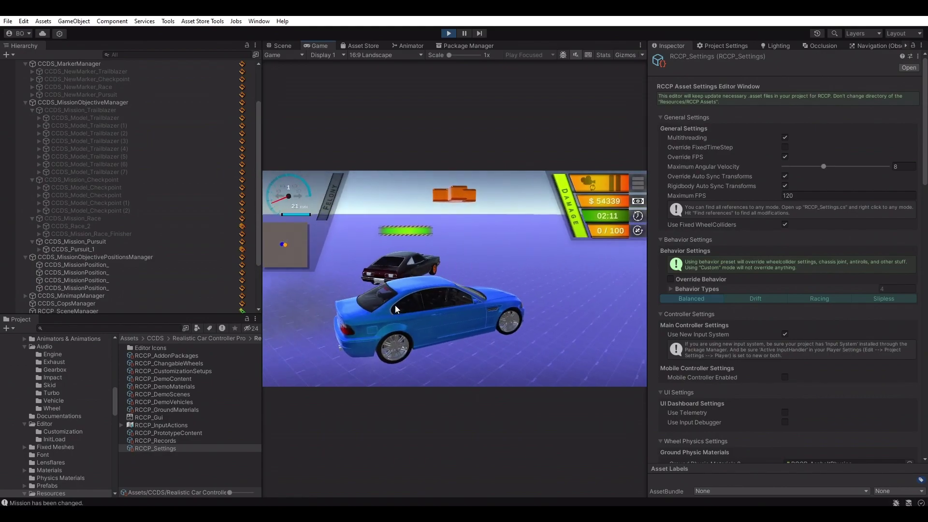
key("w")
key("a")
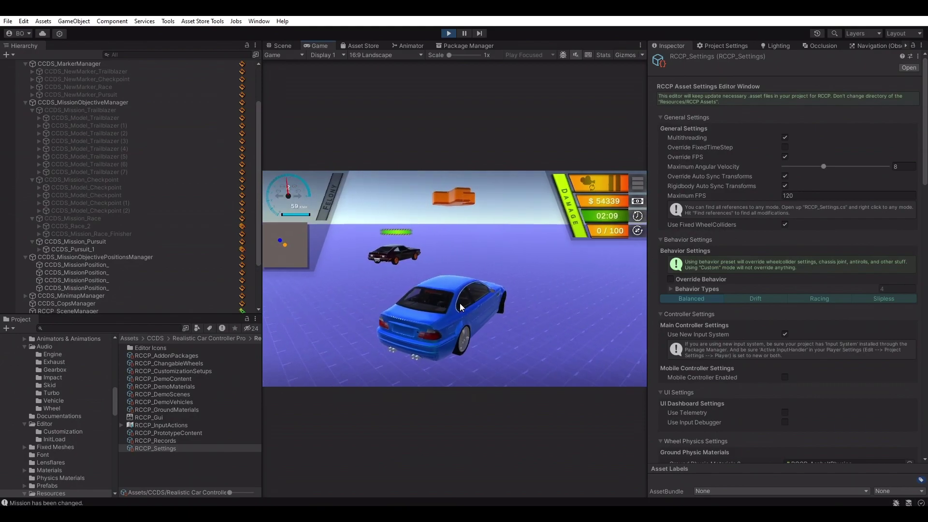